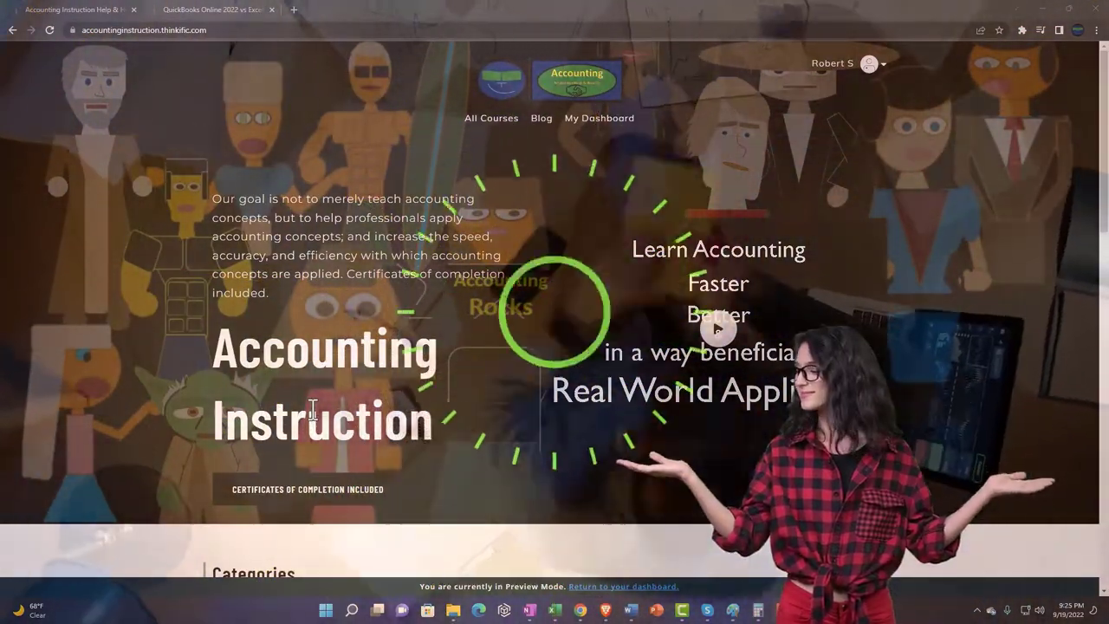
Look through the course categories on the Accounting Instruction site and the lesson sections of the QuickBooks Online 2022 vs Excel course
scroll(152, 476, "down", 5)
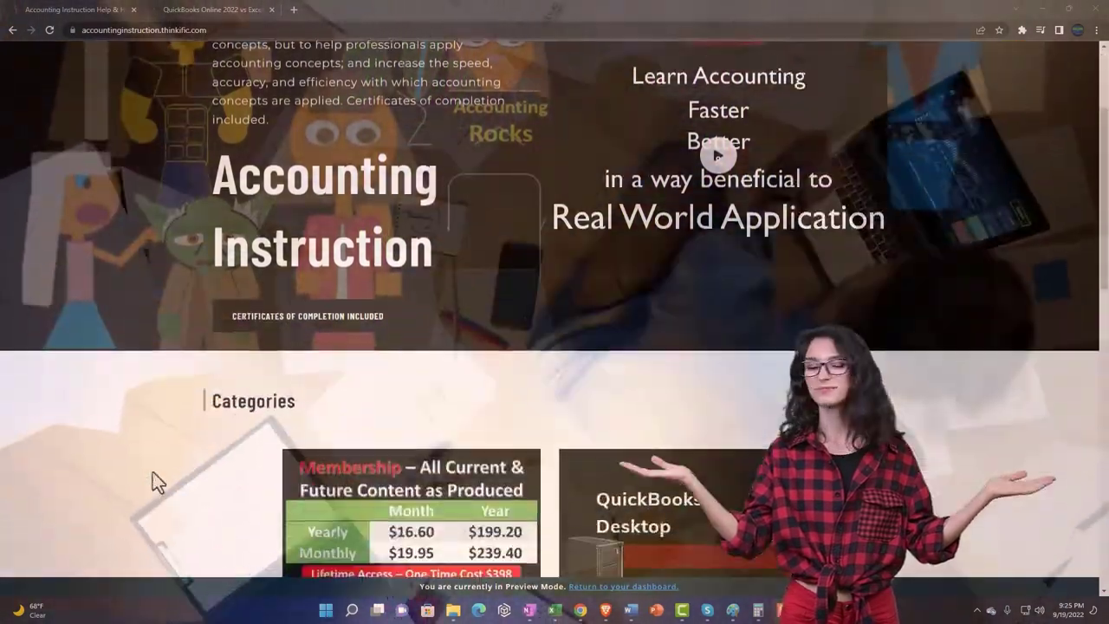
scroll(152, 475, "down", 3)
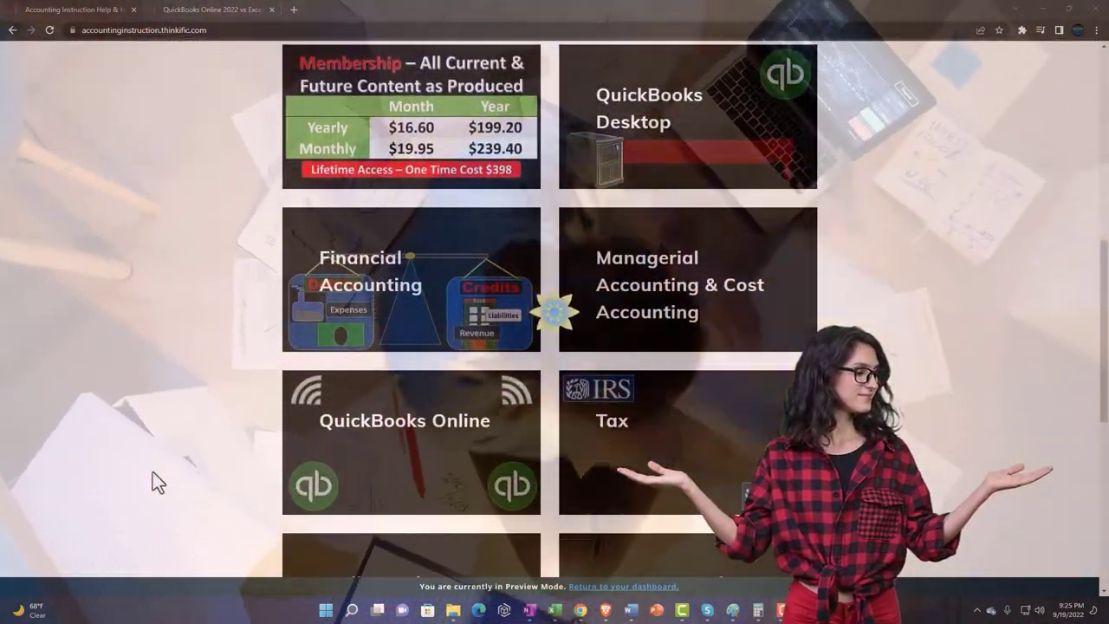
scroll(152, 482, "down", 4)
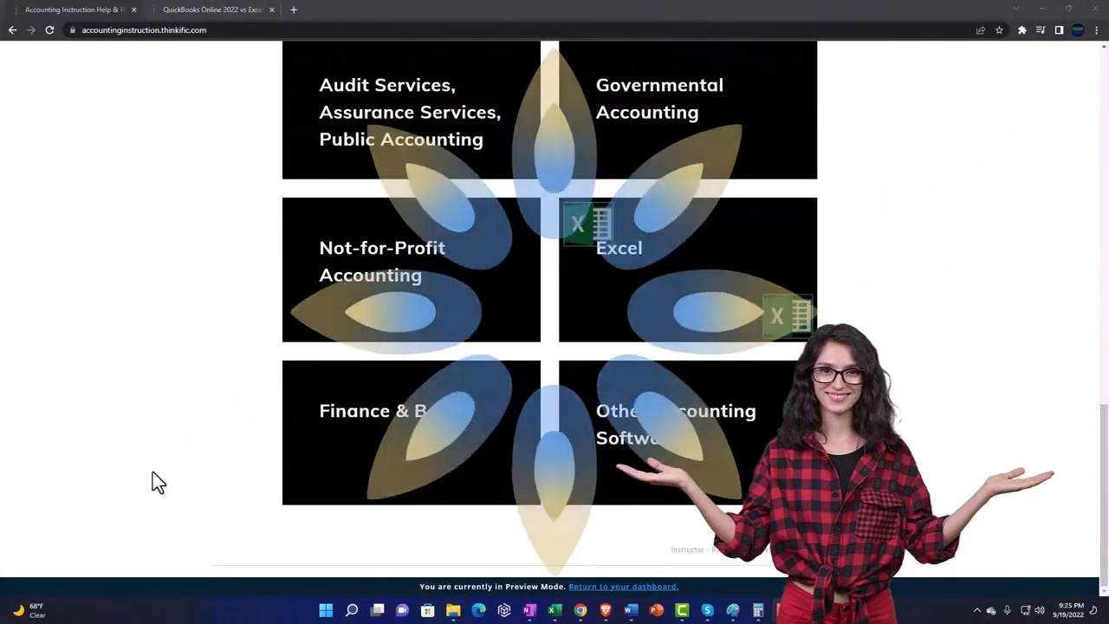
left_click(198, 9)
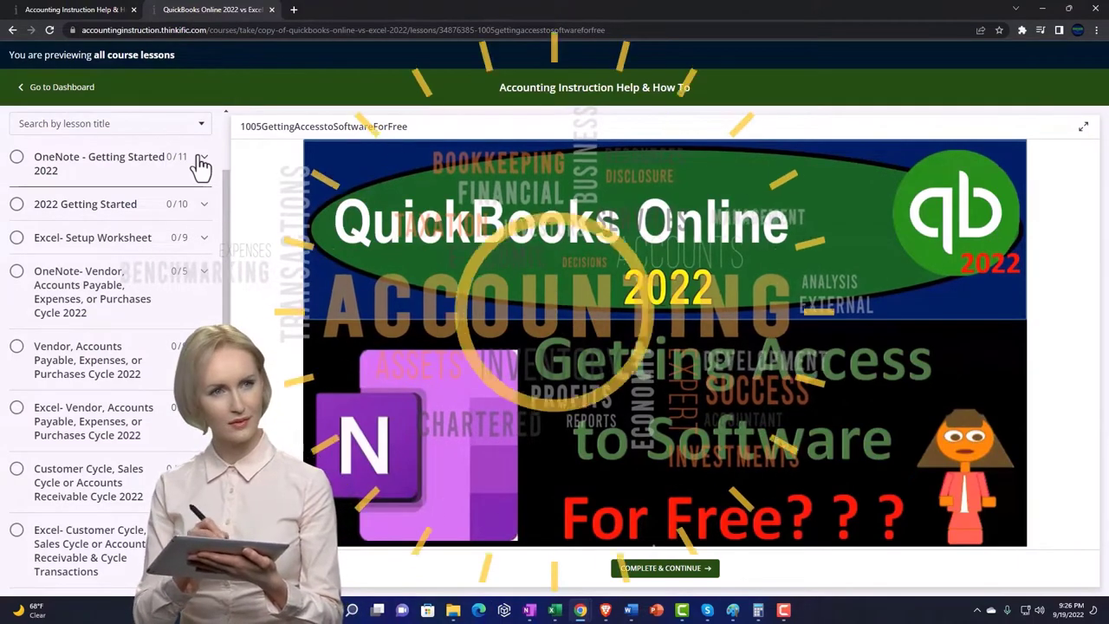
left_click(201, 162)
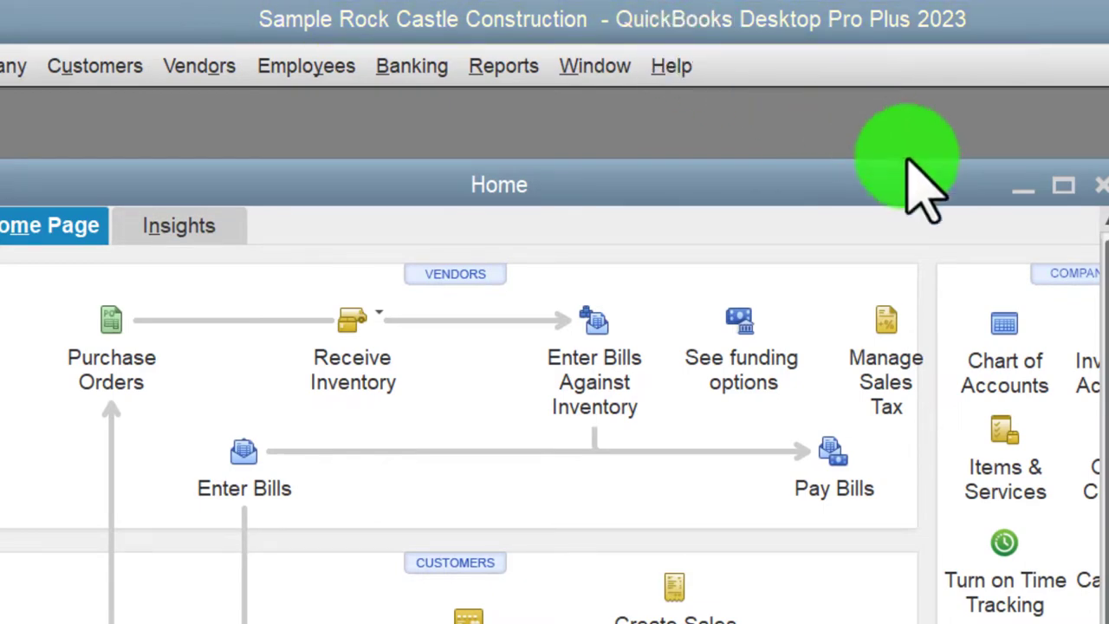
Maximize the Home window of the sample company and check the display settings for the icon bar and open window list
left_click(1063, 185)
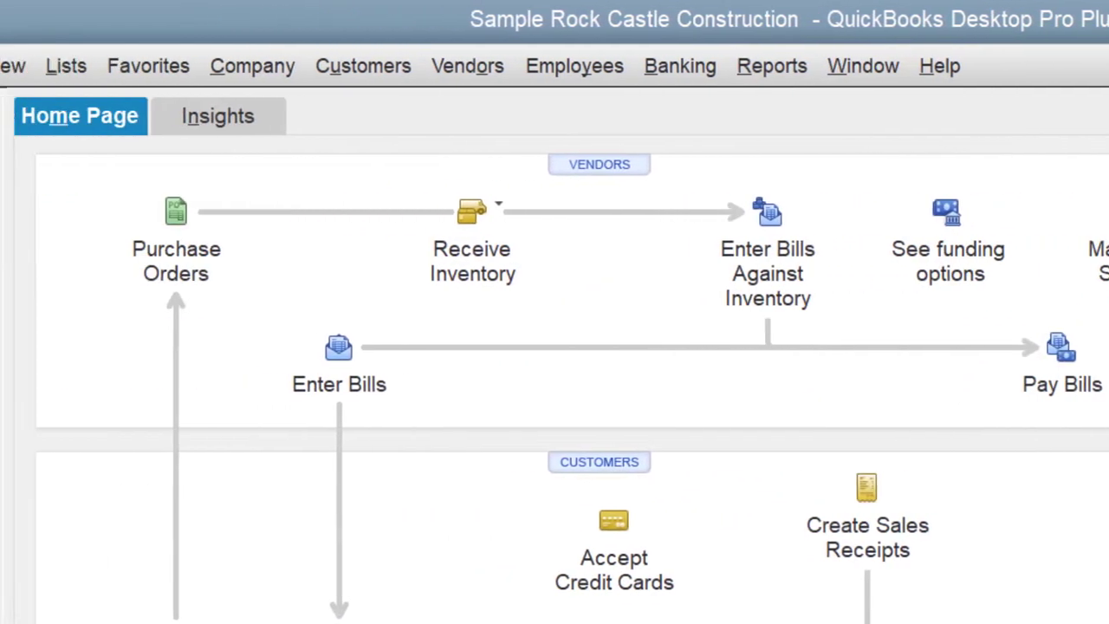
left_click(158, 69)
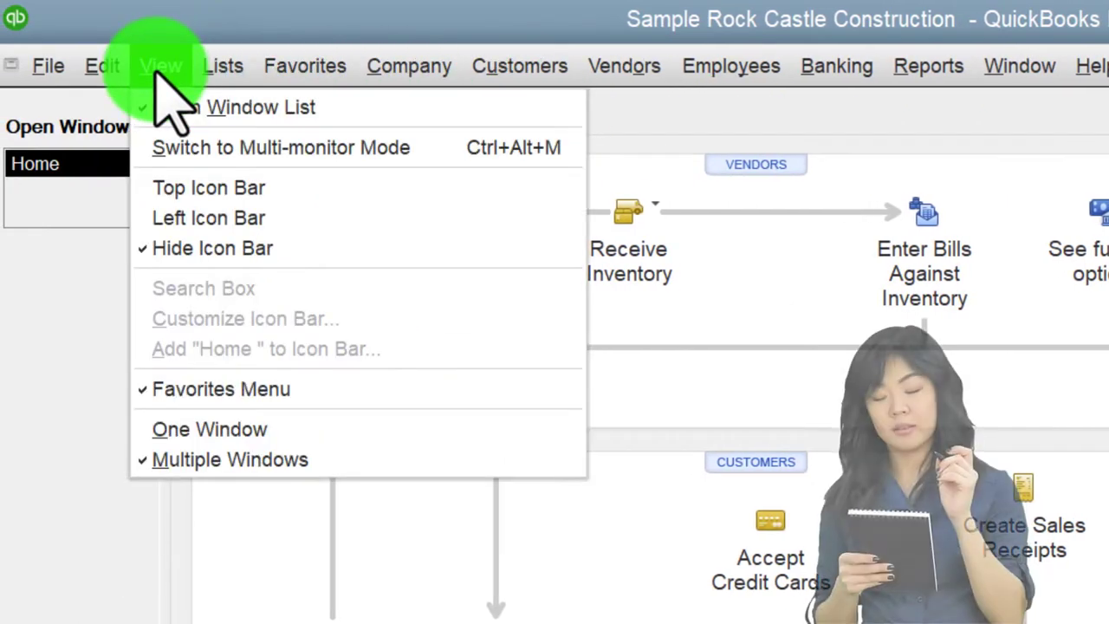
left_click(214, 251)
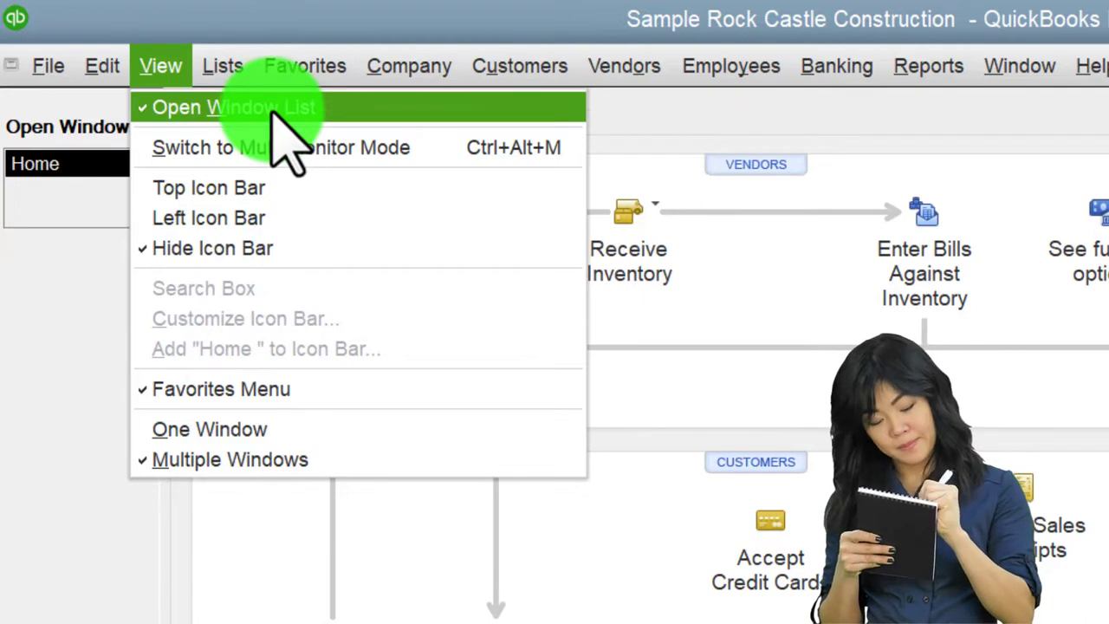
left_click(75, 262)
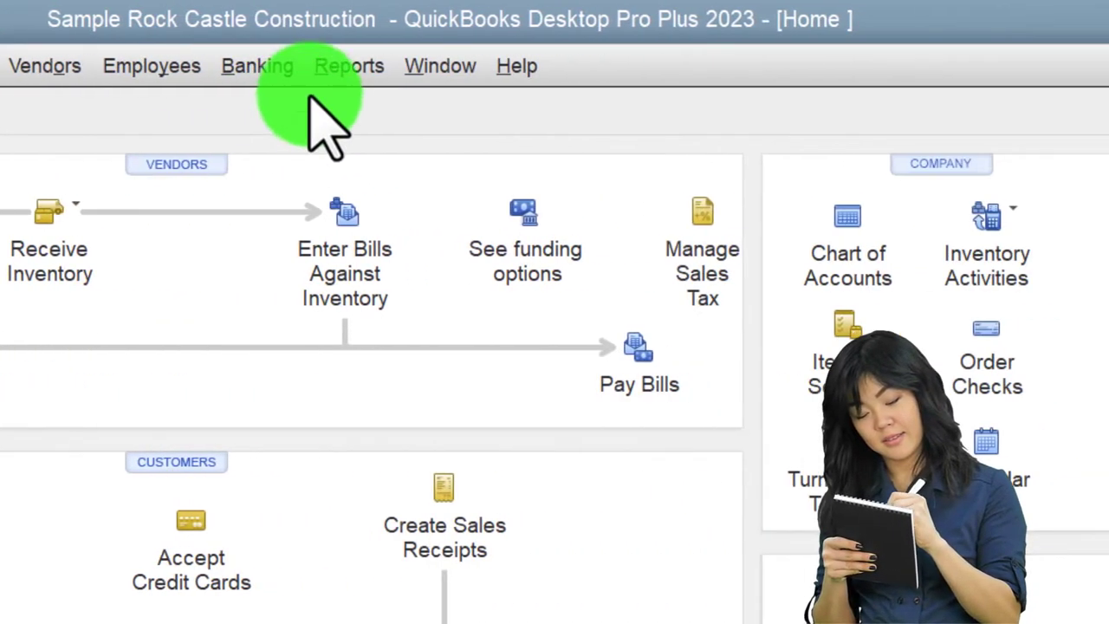
Open the Profit & Loss Standard report and set its date range from 01/01/2024 to 12/31/2024
left_click(928, 66)
mouse_move(599, 364)
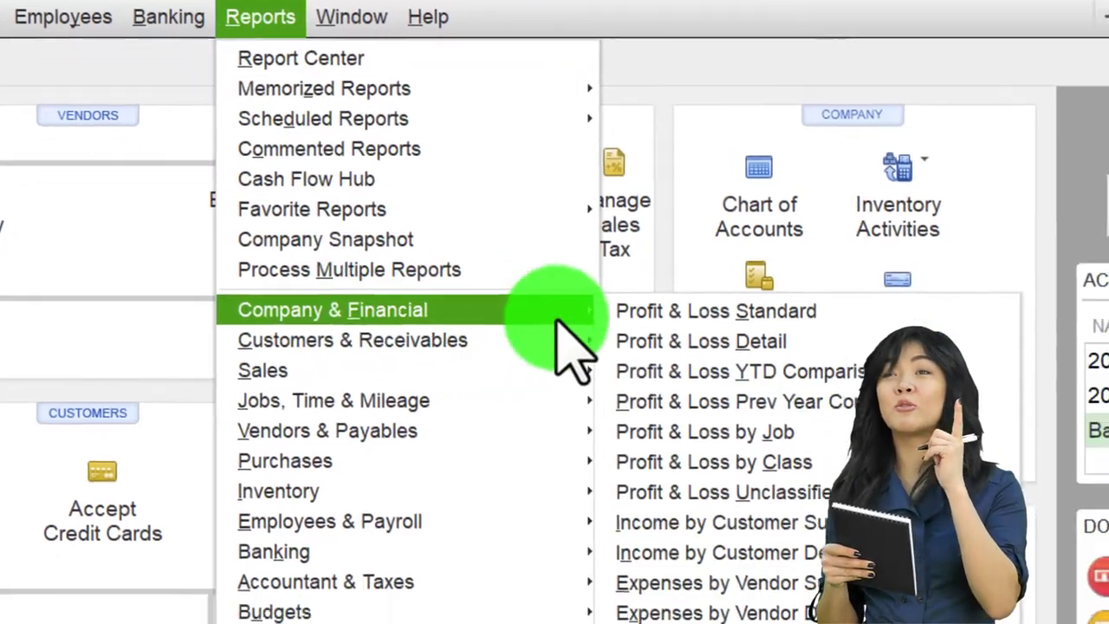
left_click(694, 364)
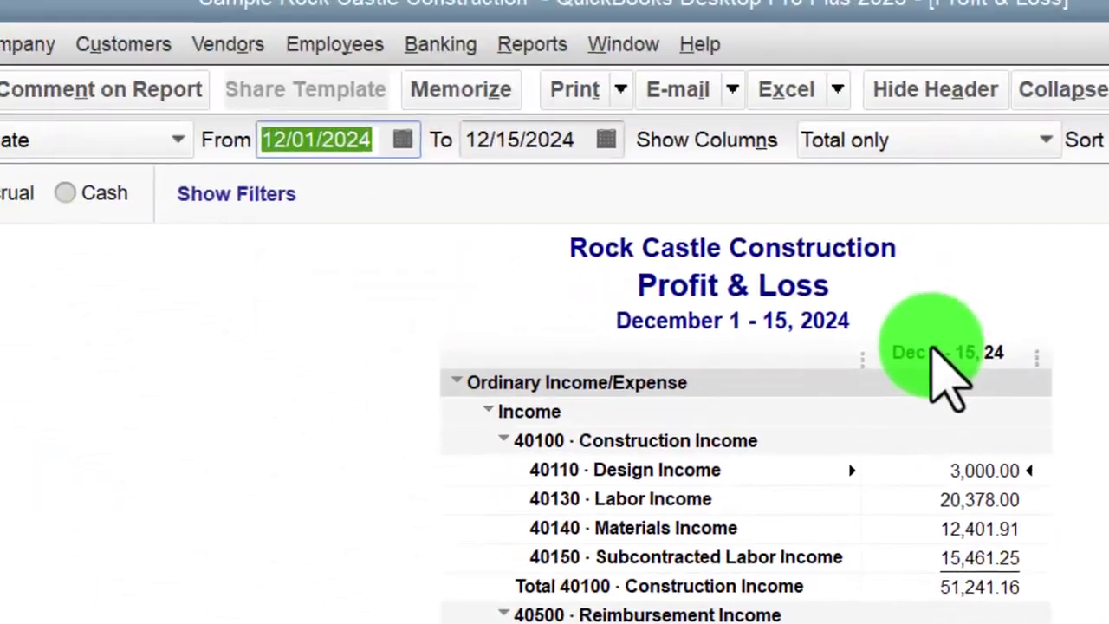
type("01/01/2024")
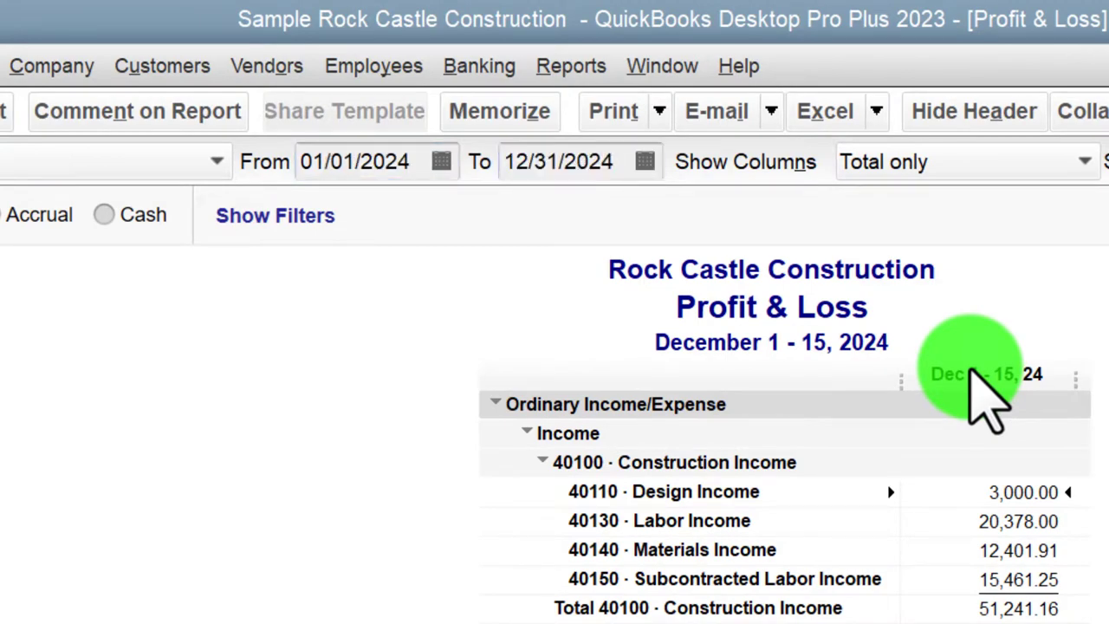
key("Tab")
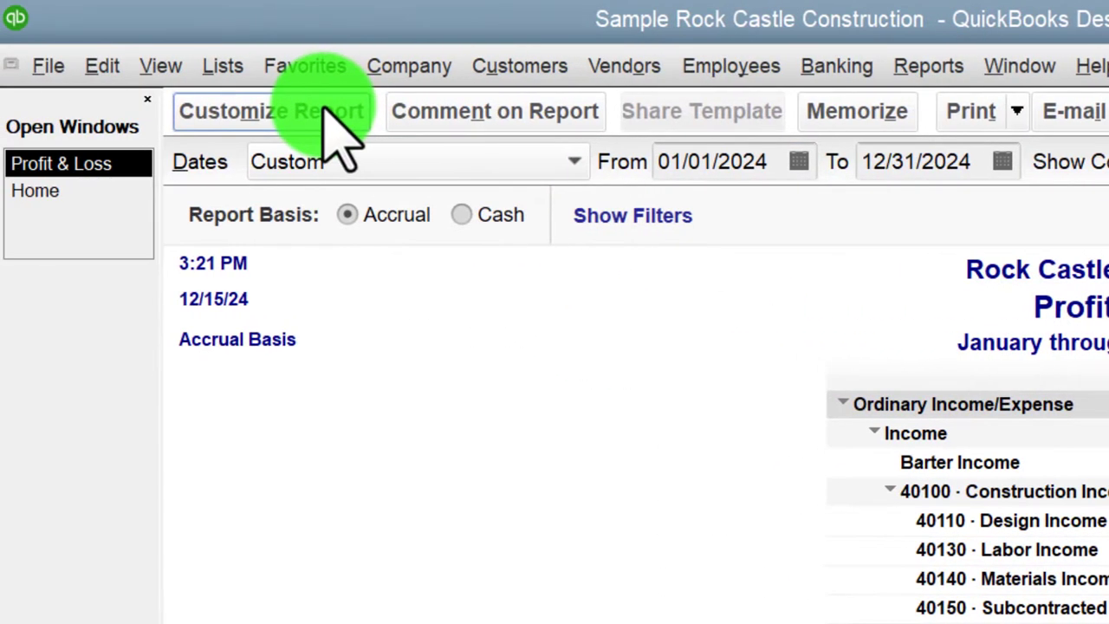
Customize the Profit & Loss report's fonts to size 12 and apply the change to all related fonts
left_click(325, 111)
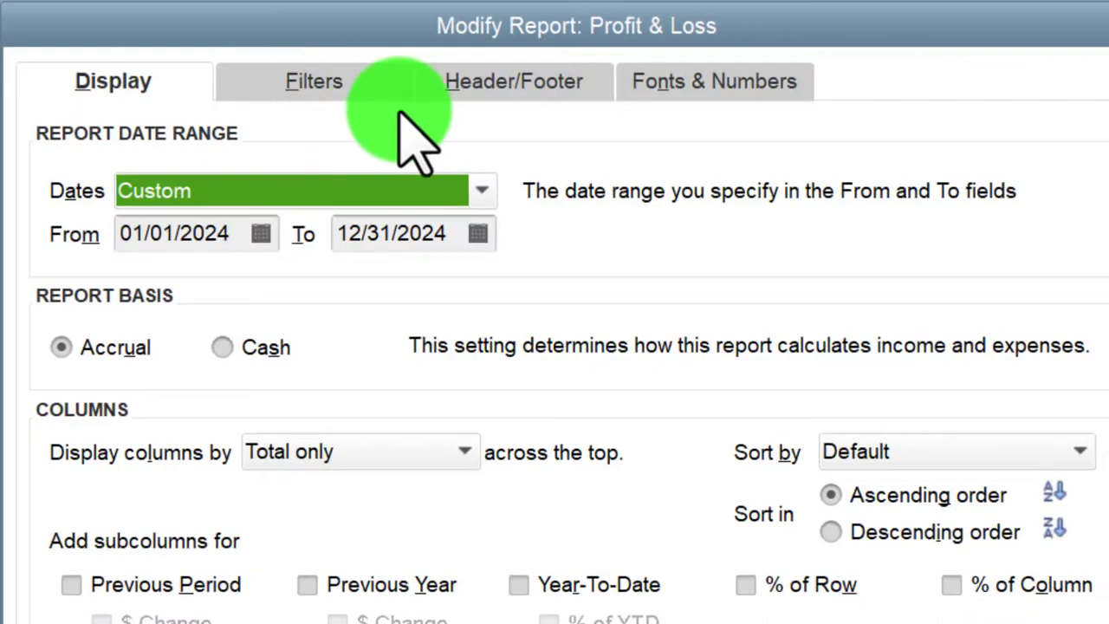
left_click(674, 80)
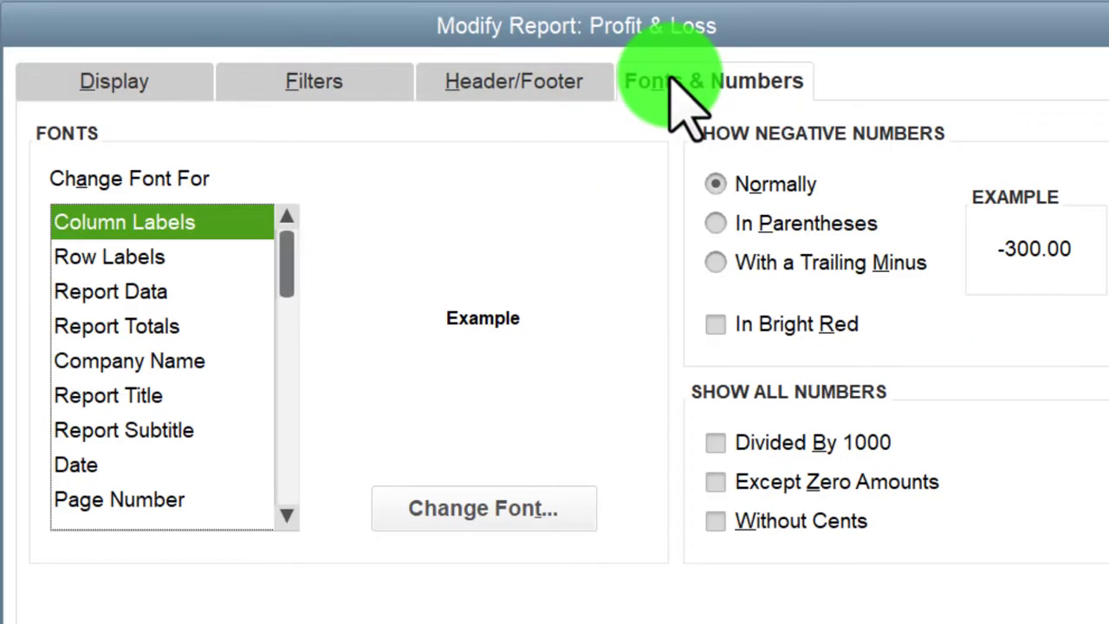
left_click(559, 508)
left_click(507, 409)
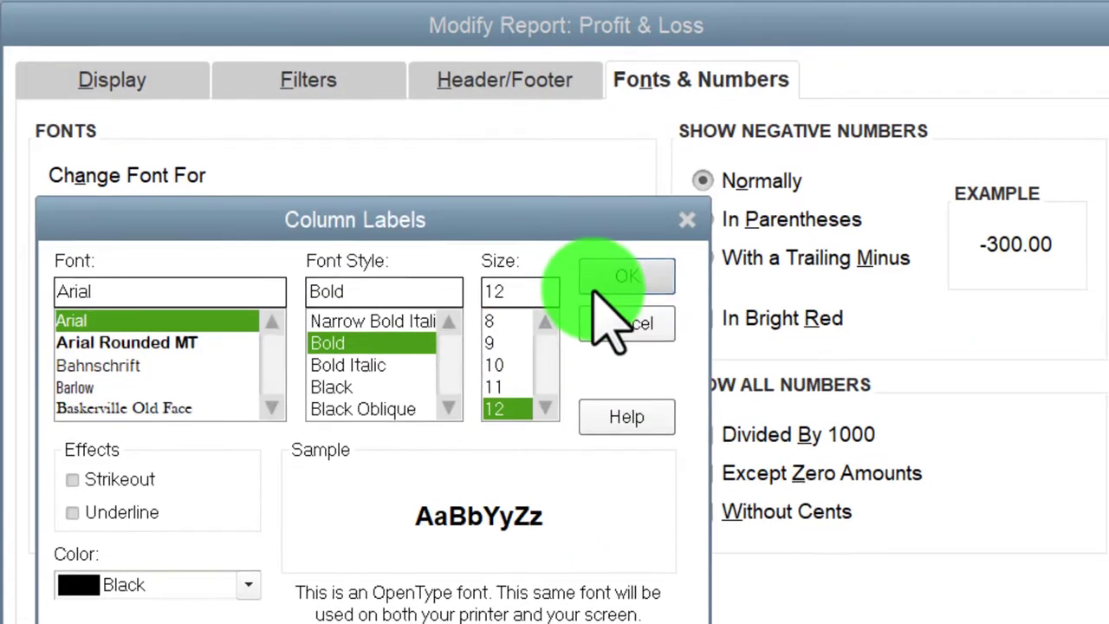
left_click(596, 281)
left_click(701, 270)
left_click(505, 540)
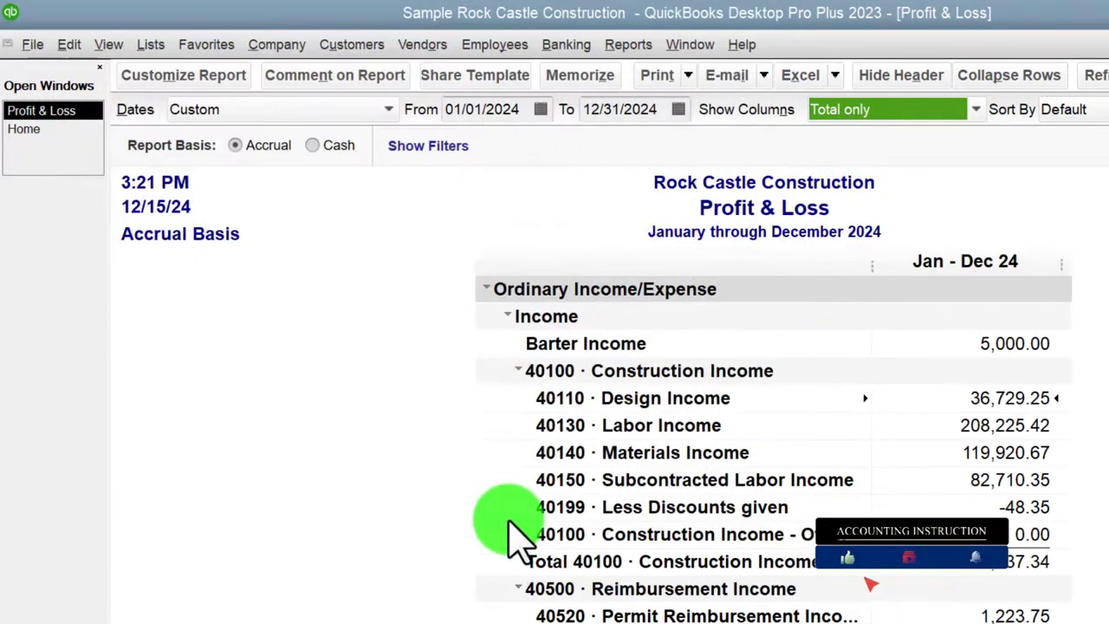
Open the Balance Sheet Standard report and set its dates to This Fiscal Year
left_click(628, 45)
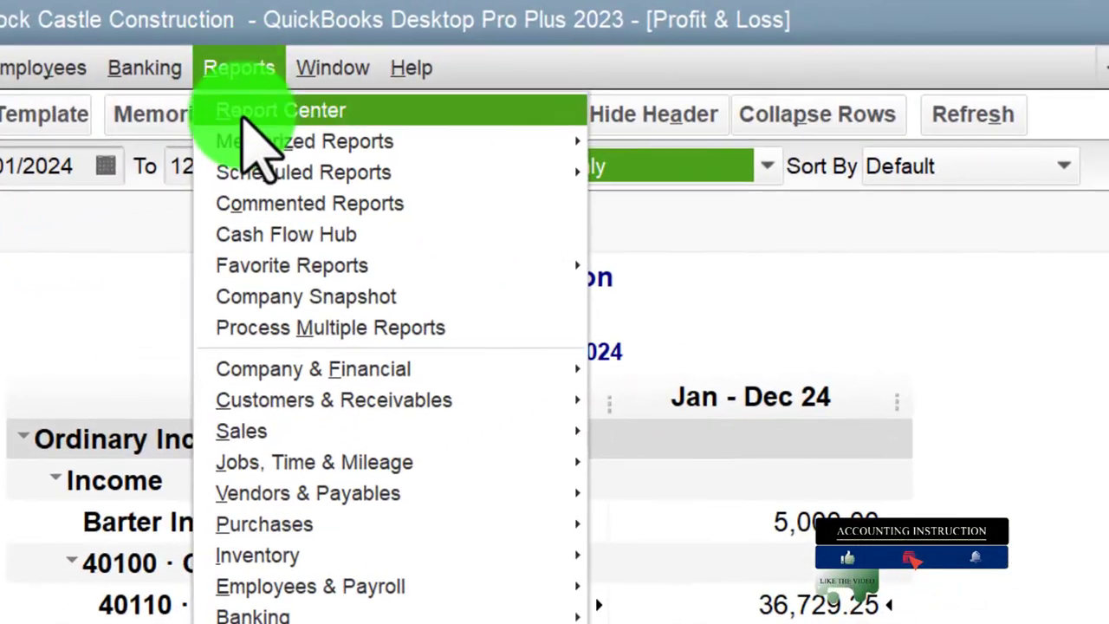
mouse_move(481, 373)
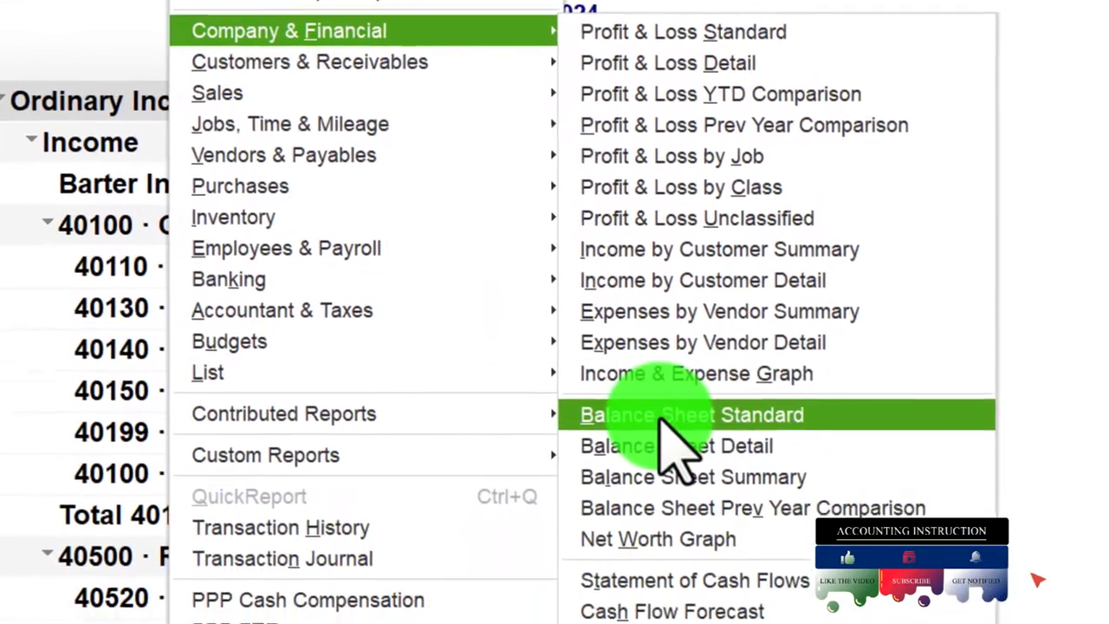
left_click(661, 420)
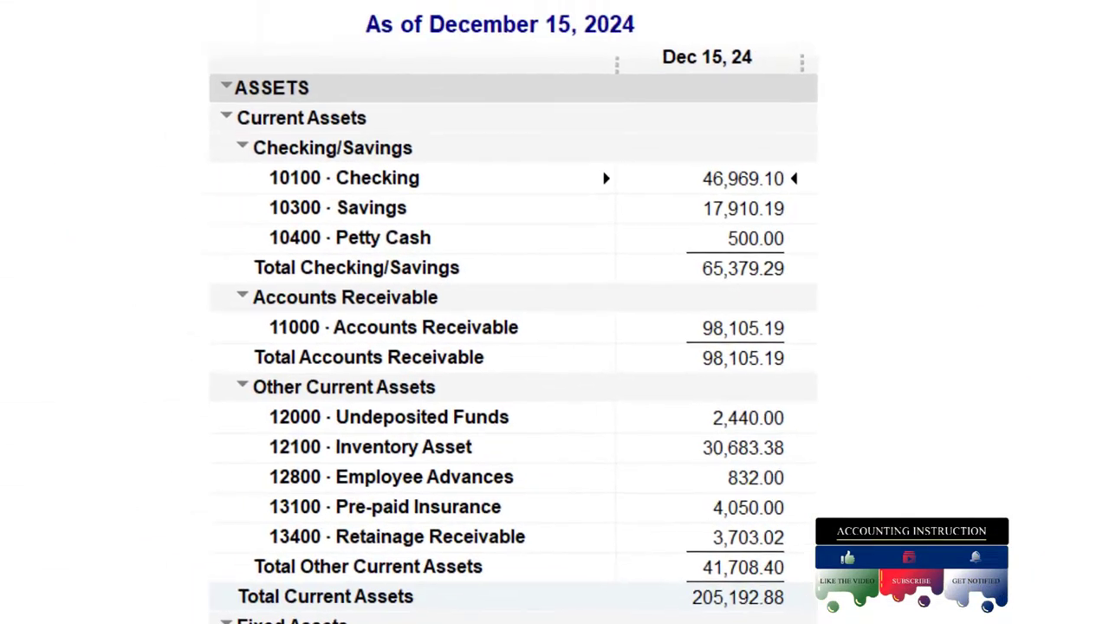
left_click(457, 112)
left_click(405, 350)
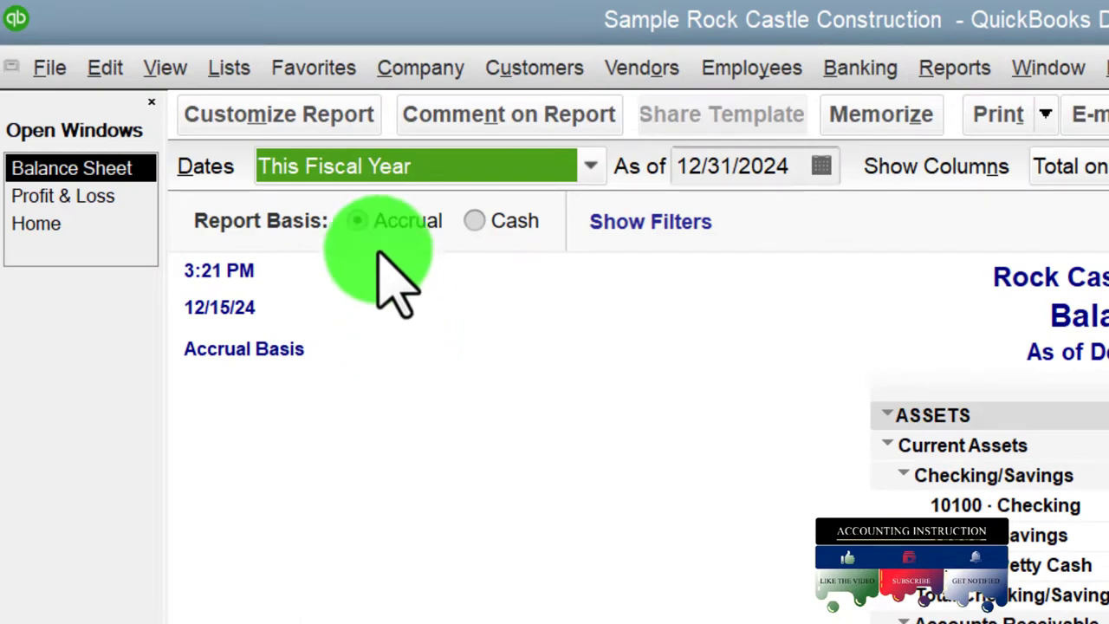
Customize the Balance Sheet report's fonts to size 12 and apply the change to all related fonts
left_click(297, 114)
left_click(710, 87)
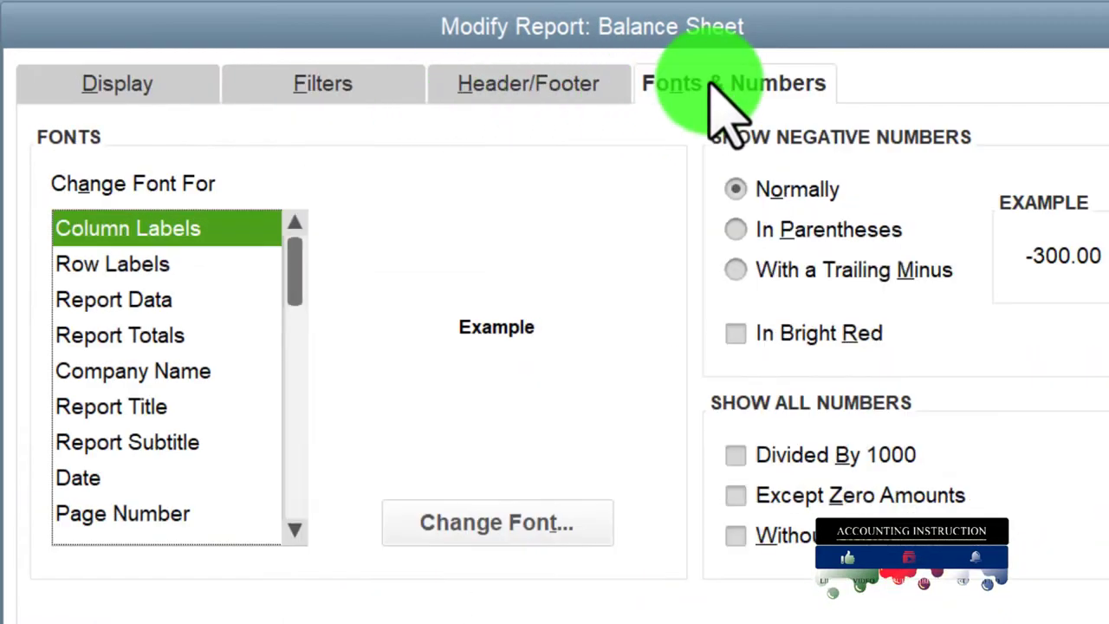
left_click(524, 529)
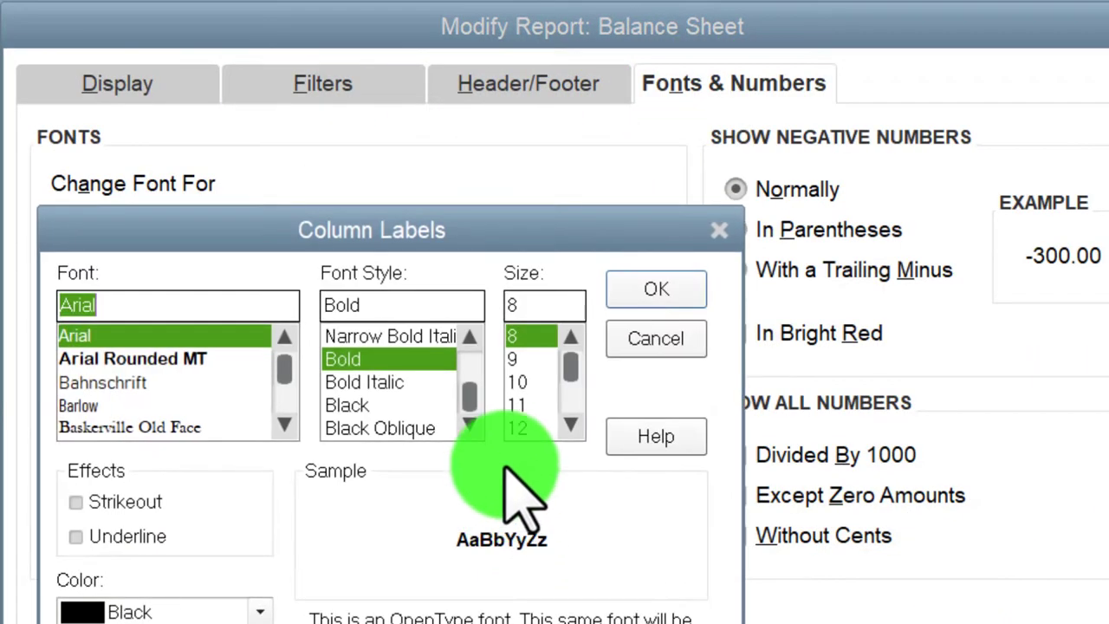
left_click(518, 428)
left_click(622, 291)
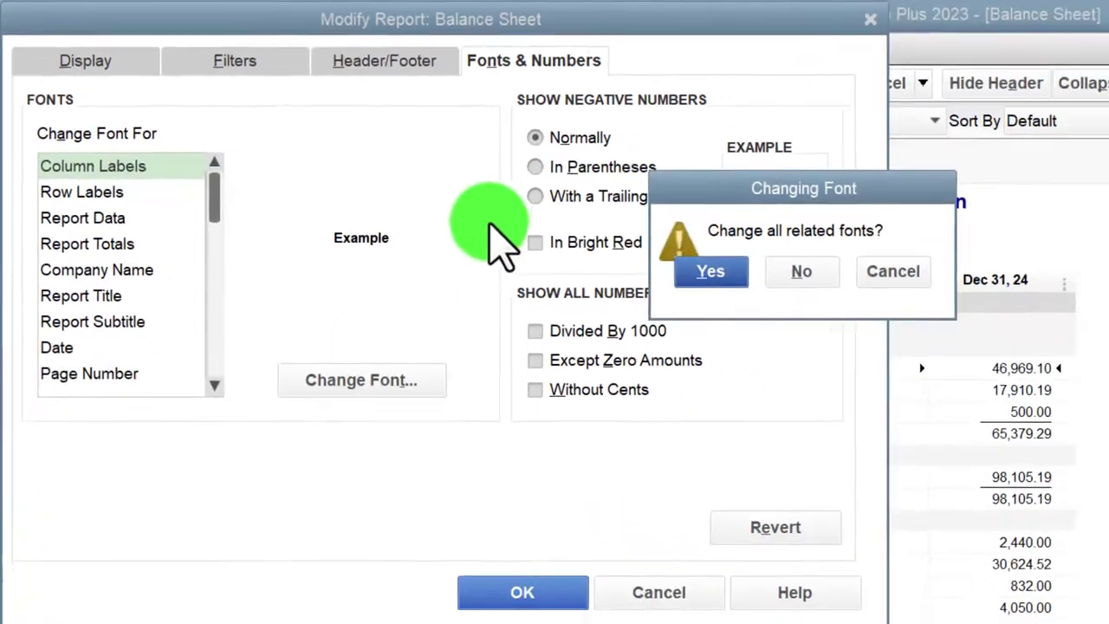
left_click(689, 264)
left_click(511, 579)
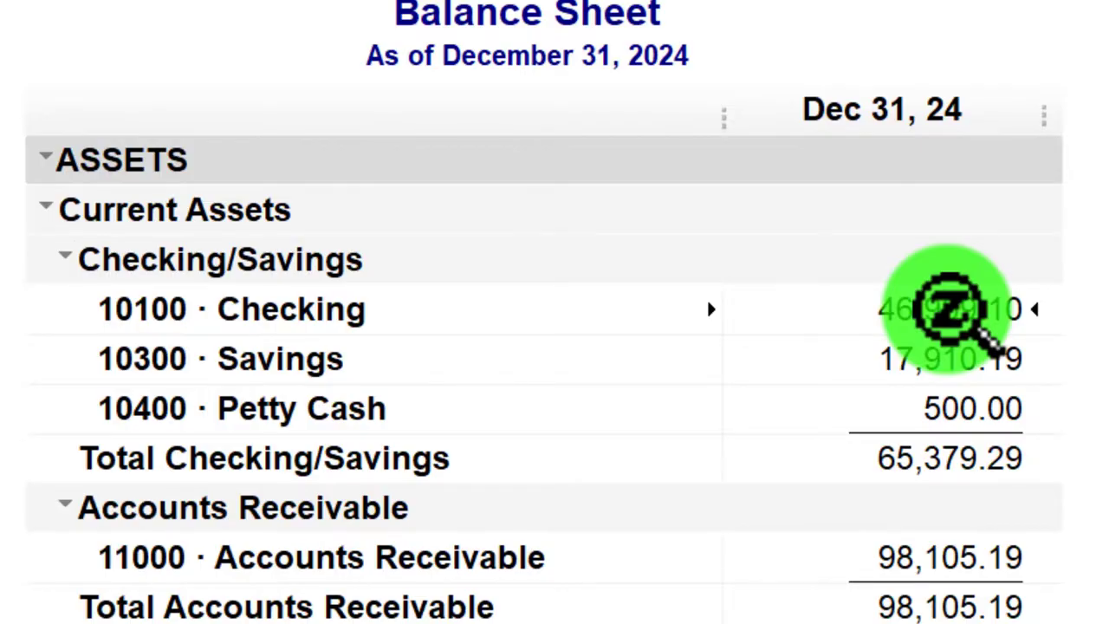
View the transactions behind the 10100 Checking amount on the Balance Sheet, and return to the report
double_click(951, 310)
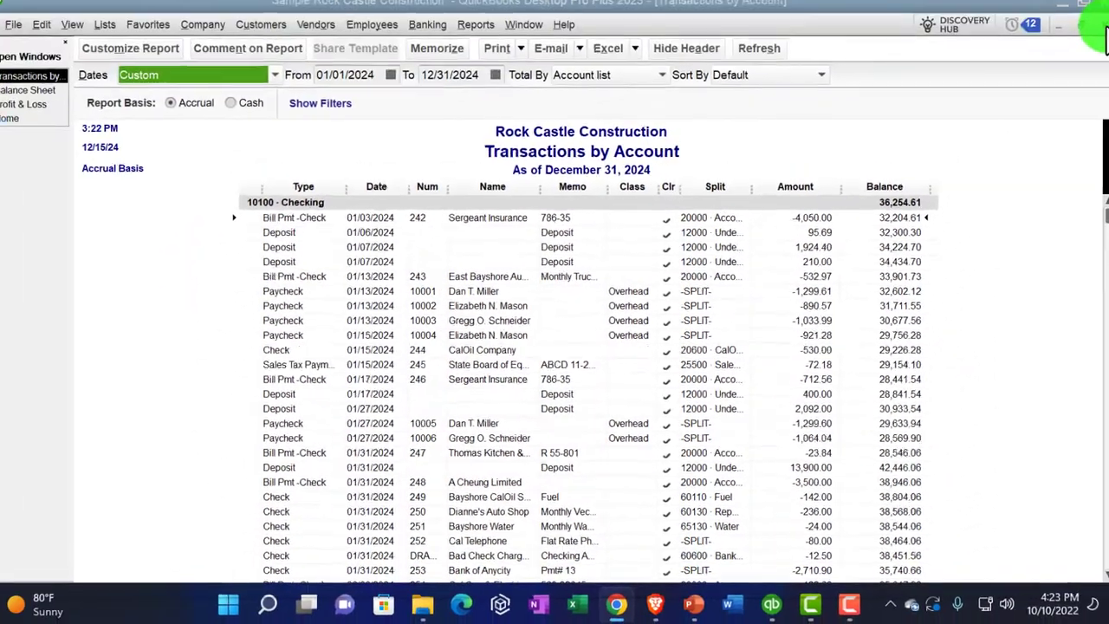
left_click(1097, 38)
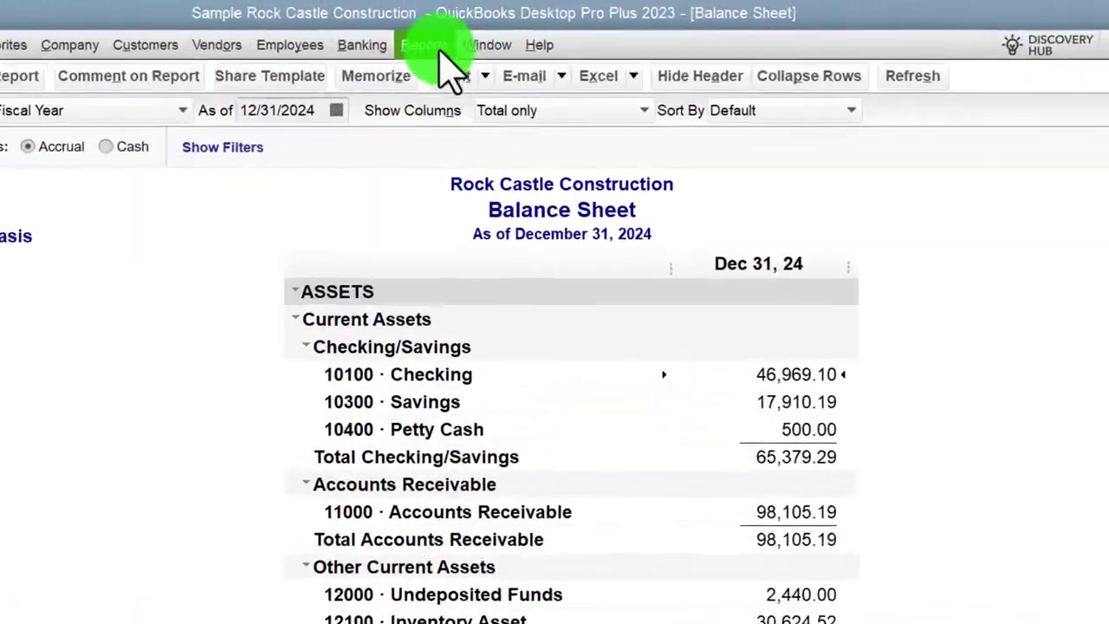
Open the Report Center and show the Accountant & Taxes reports
left_click(480, 34)
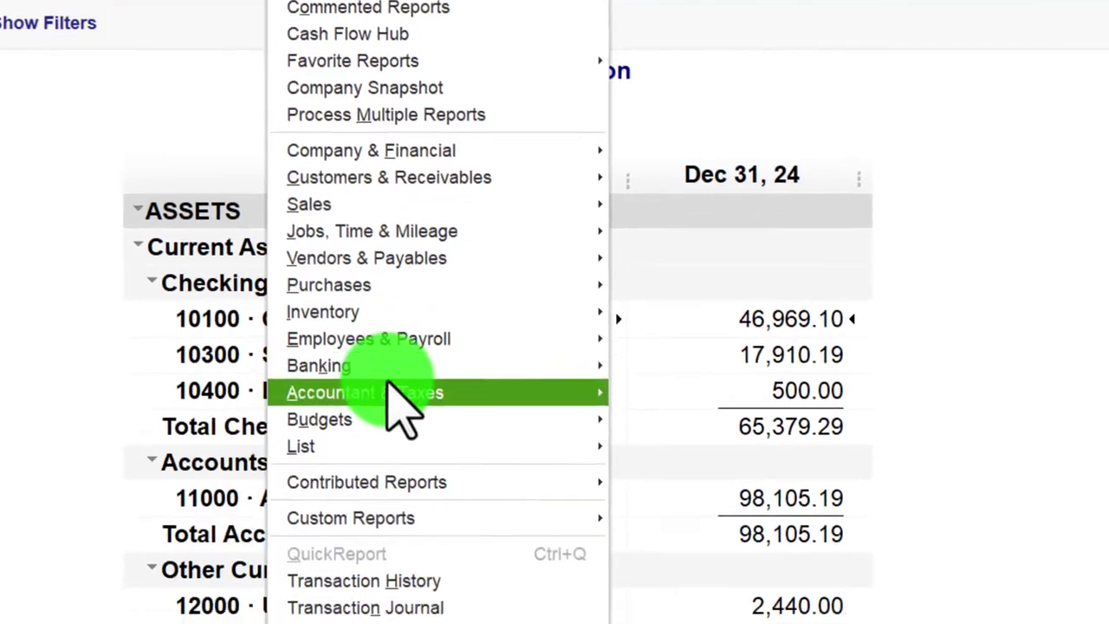
mouse_move(452, 563)
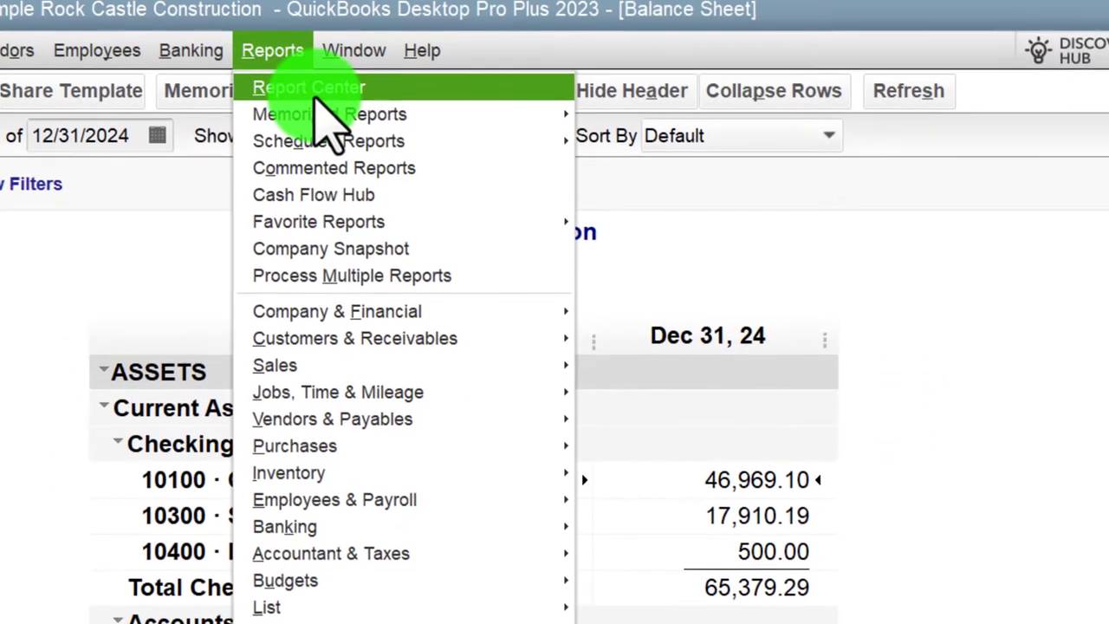
left_click(315, 111)
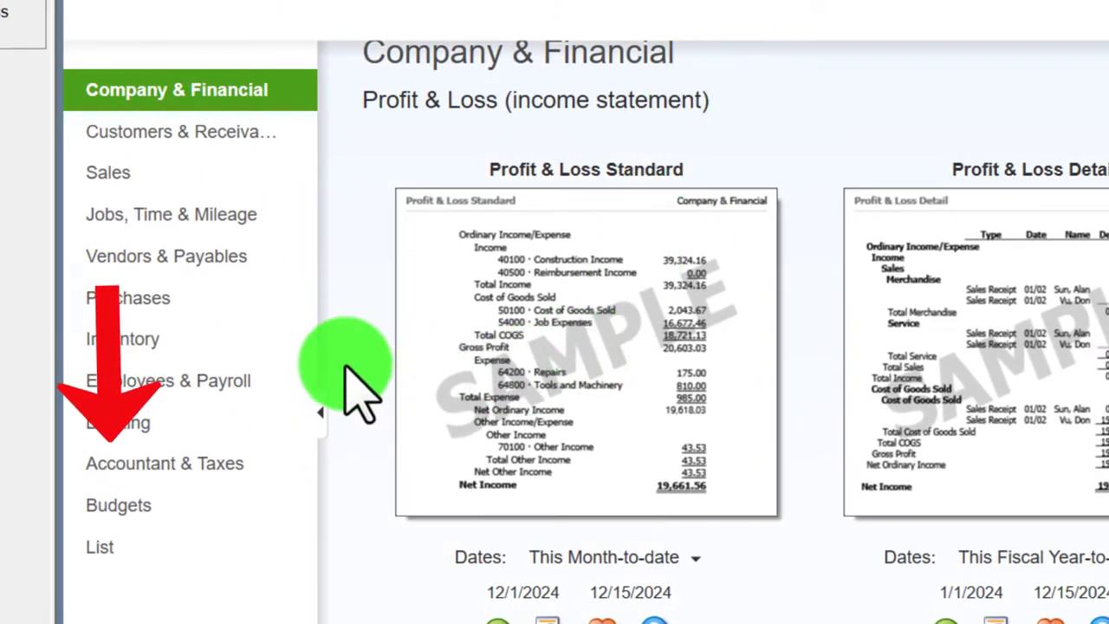
left_click(228, 464)
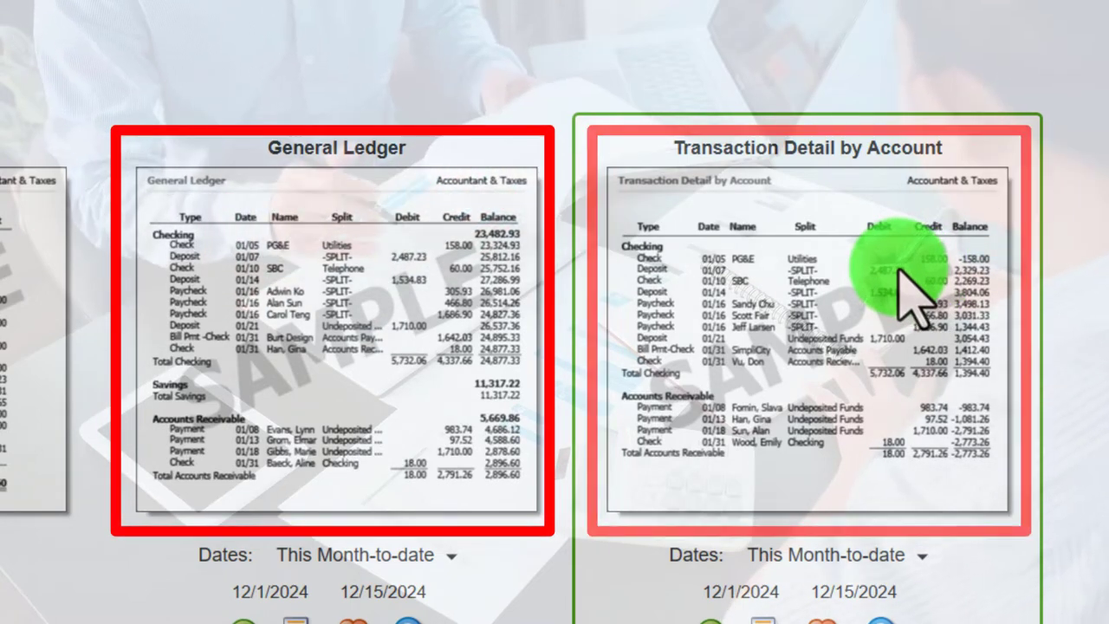
Examine the Accountant & Taxes report samples, from General Ledger and Transaction Detail by Account to Transaction List by Date
scroll(901, 286, "down", 5)
scroll(901, 286, "up", 1)
scroll(914, 290, "down", 5)
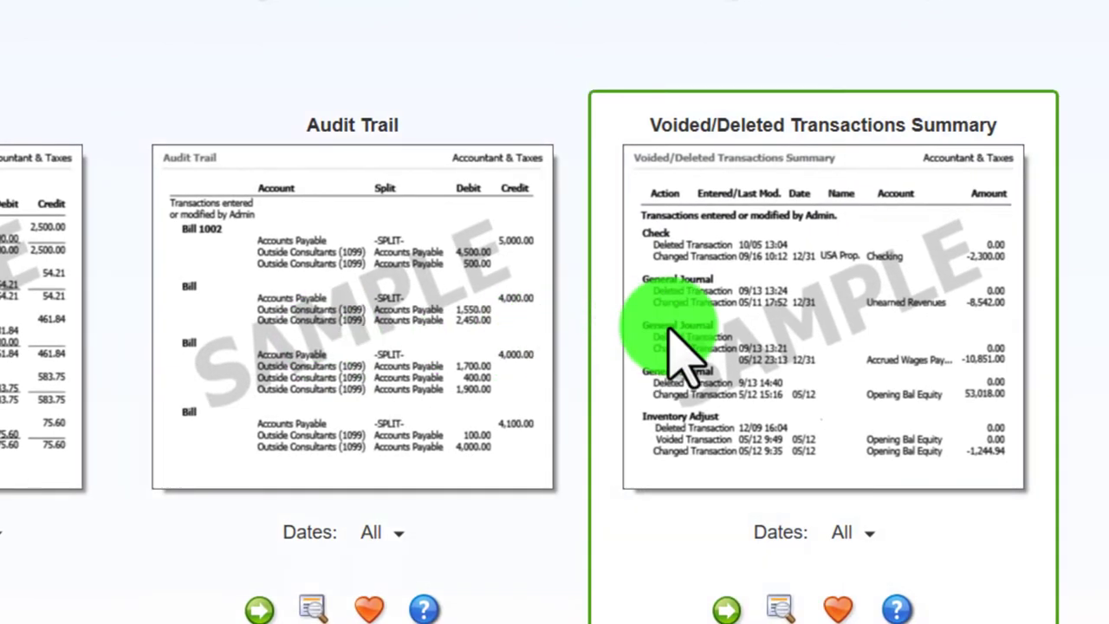
scroll(669, 331, "down", 5)
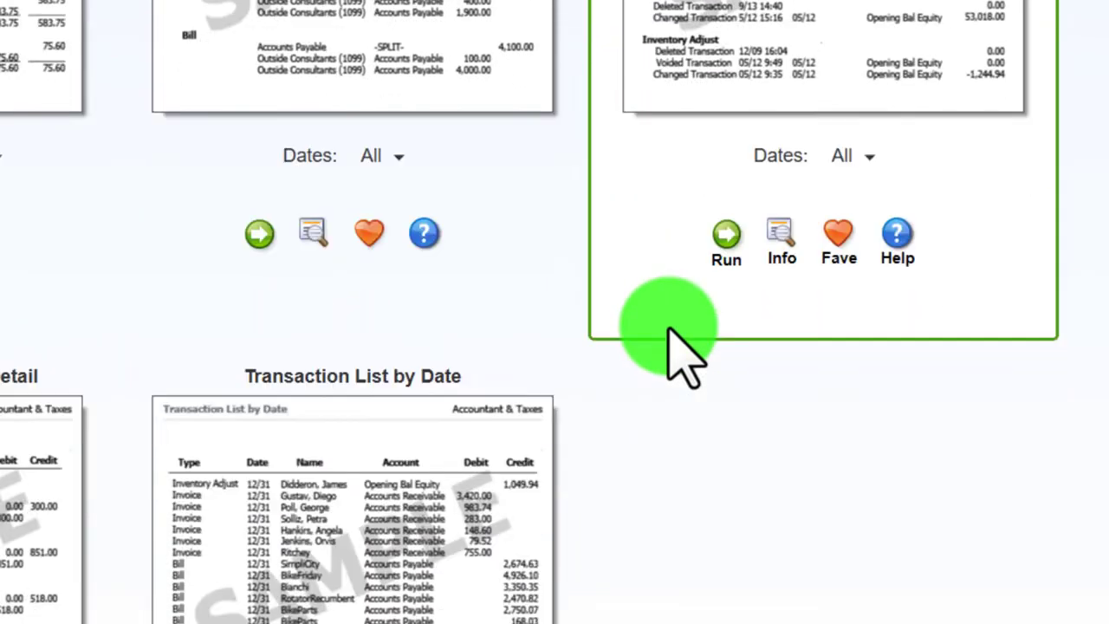
scroll(684, 355, "down", 2)
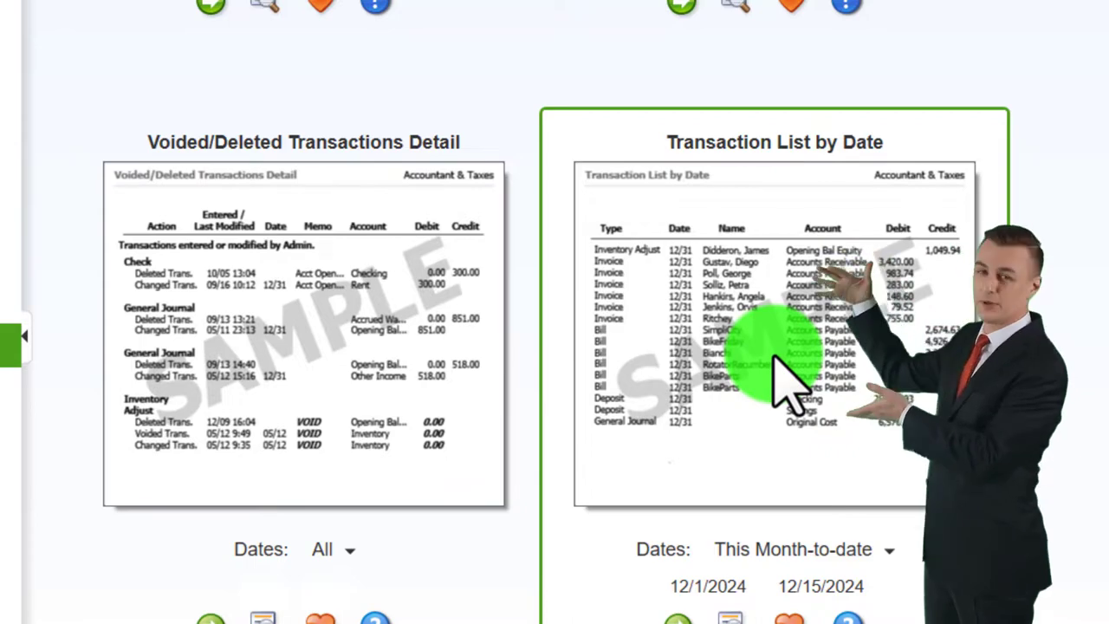
scroll(774, 357, "down", 1)
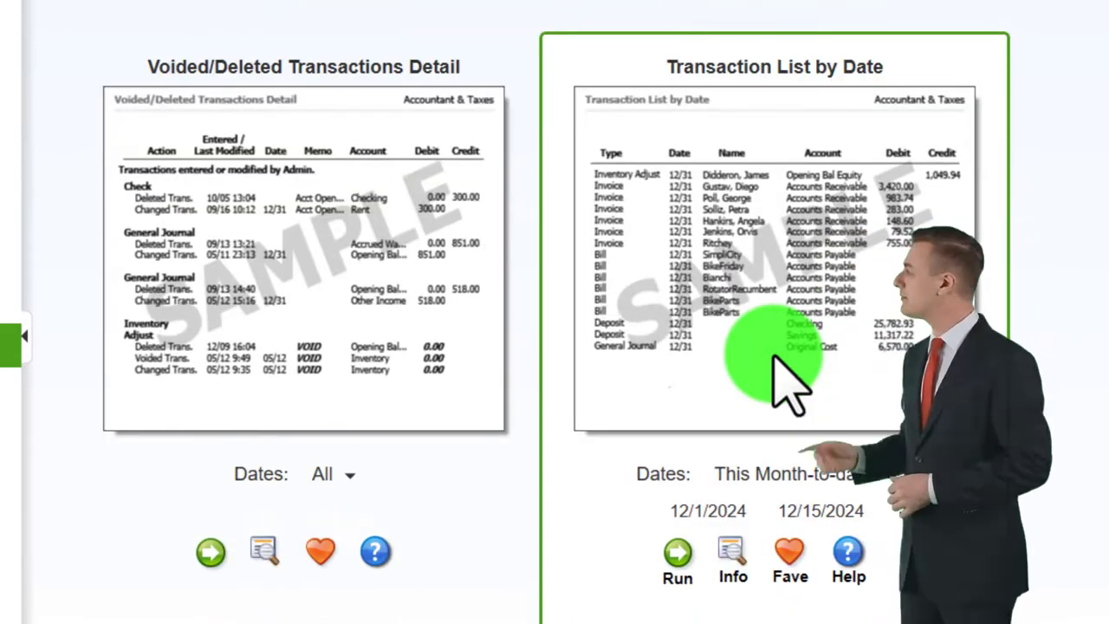
Examine the Listing and Income Tax report samples, from Account Listing and Fixed Asset Listing to Income Tax Preparation, Summary and Detail
scroll(774, 351, "down", 2)
scroll(774, 355, "down", 7)
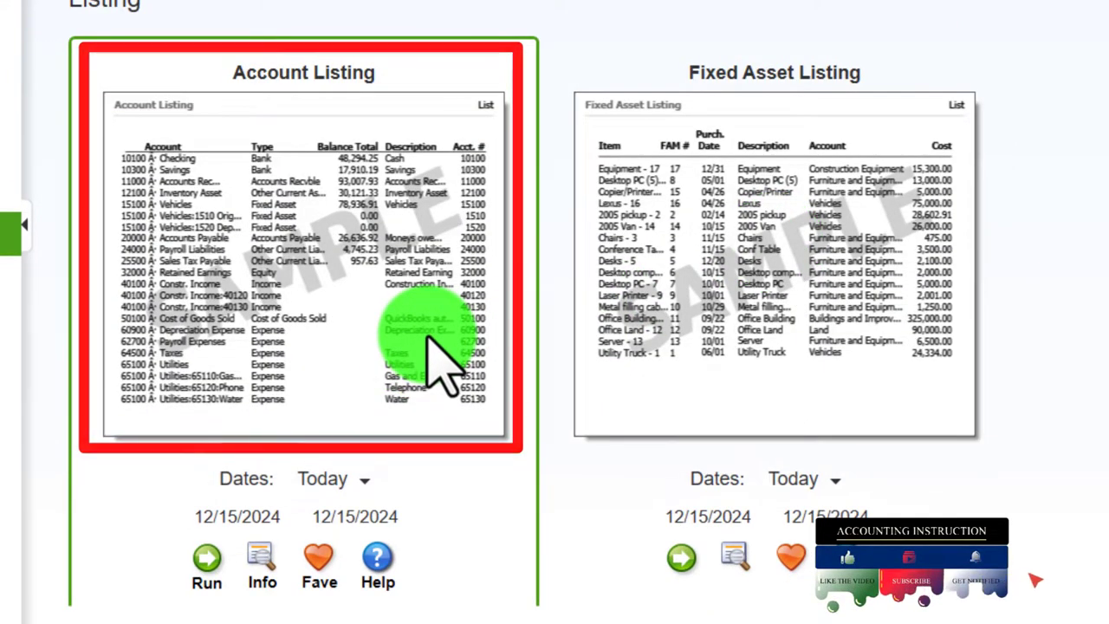
scroll(800, 335, "down", 5)
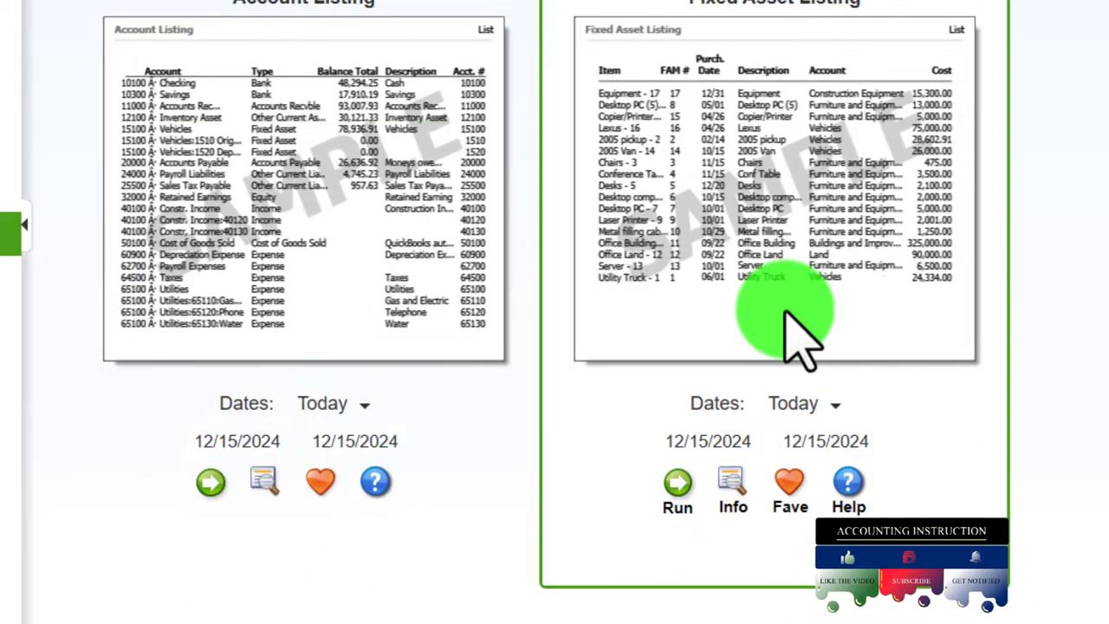
scroll(800, 334, "down", 3)
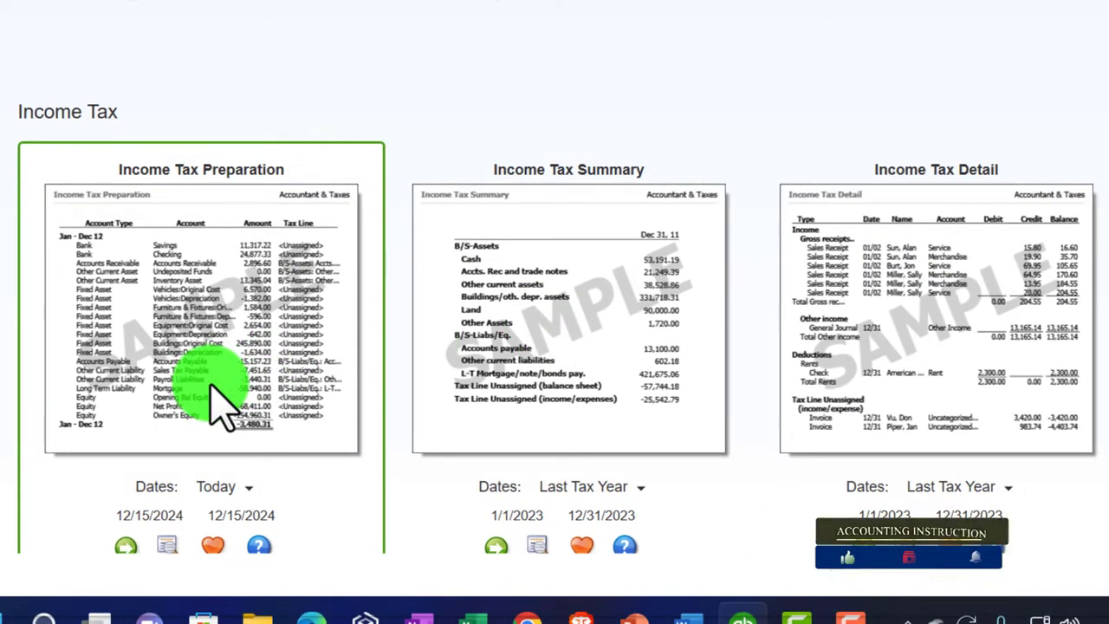
scroll(221, 407, "down", 3)
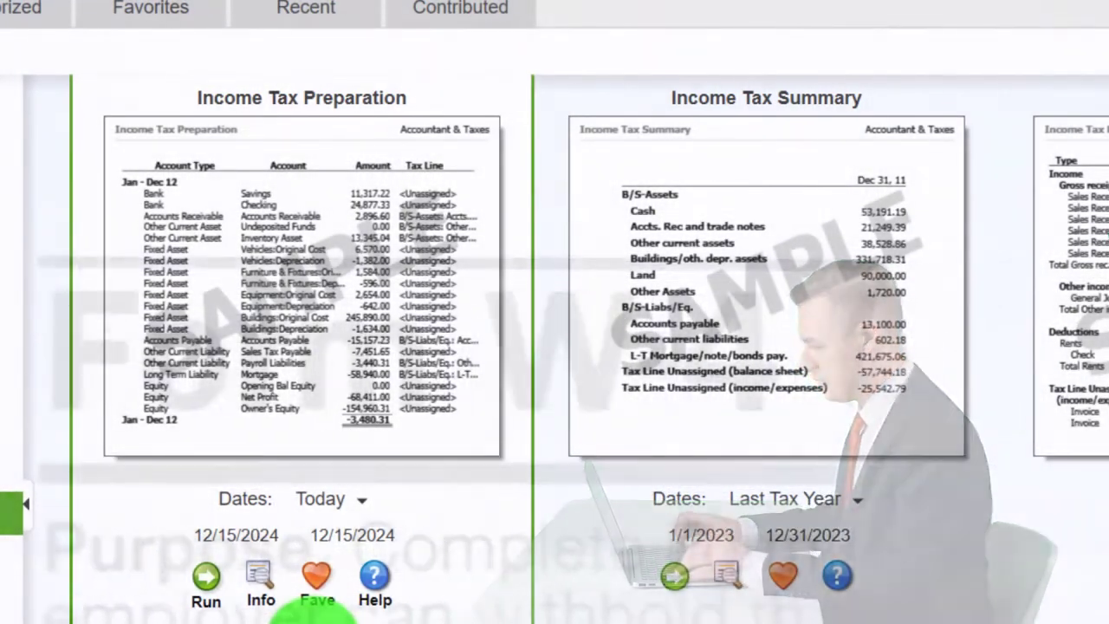
scroll(316, 610, "up", 2)
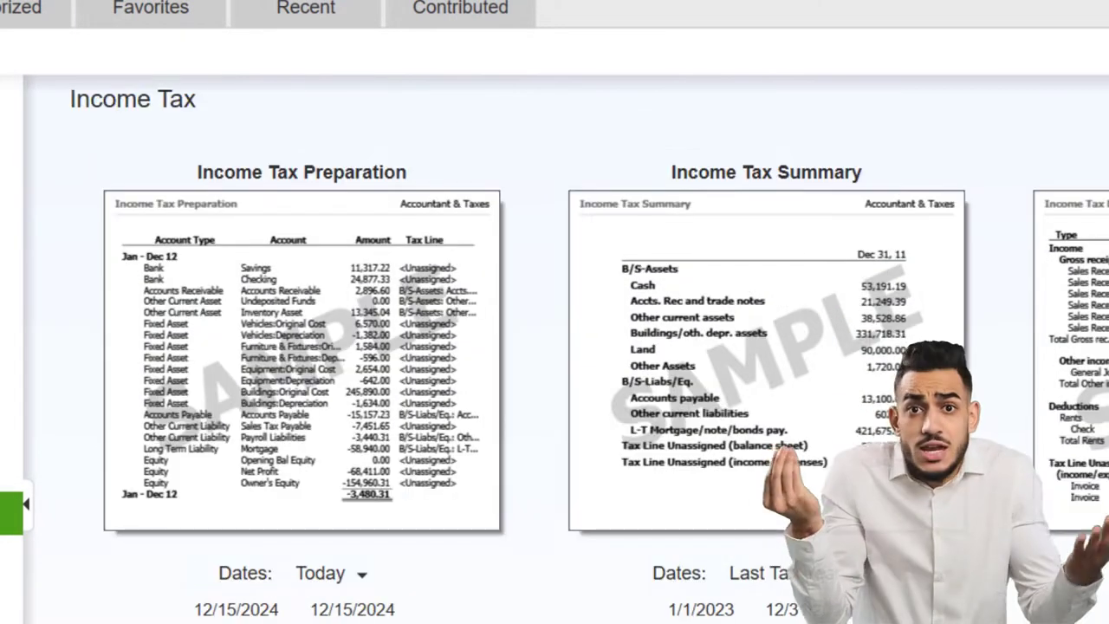
scroll(554, 346, "up", 5)
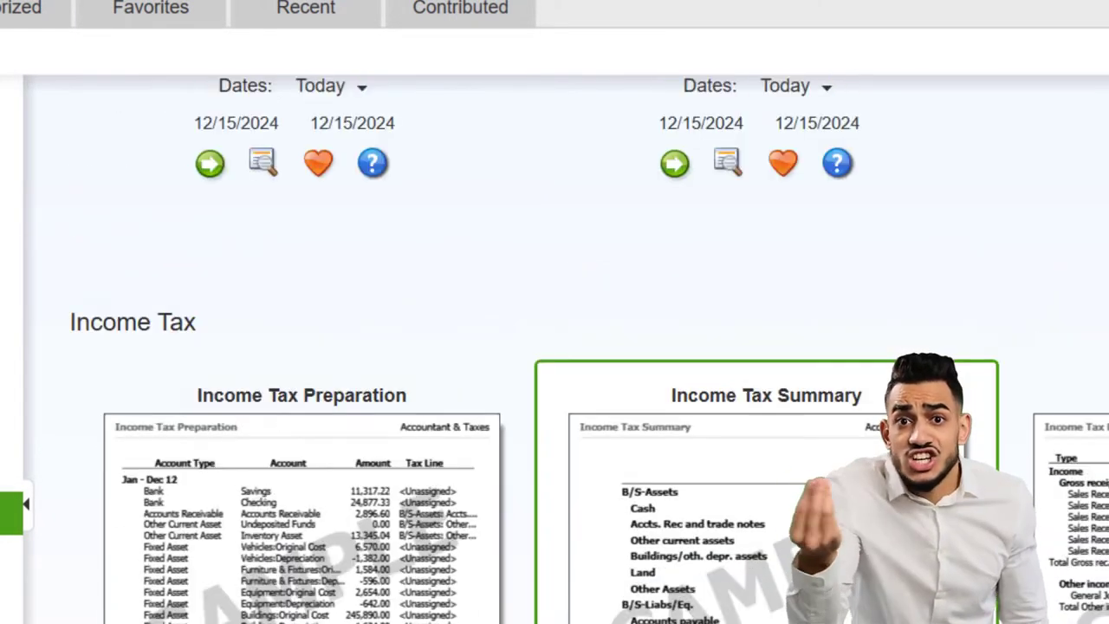
scroll(555, 346, "up", 4)
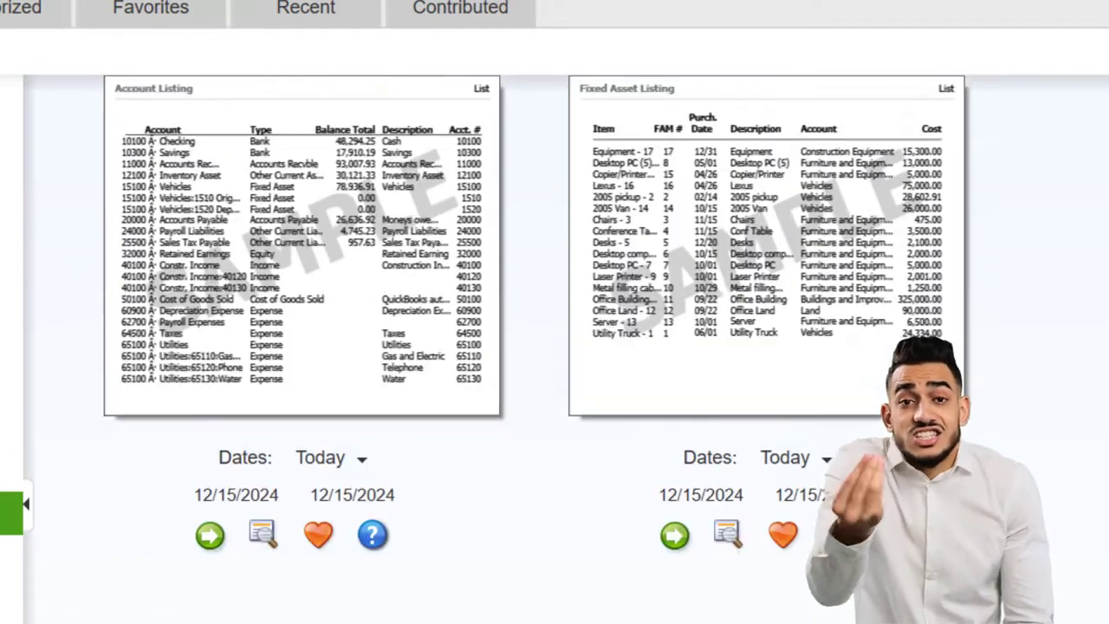
scroll(555, 347, "up", 1)
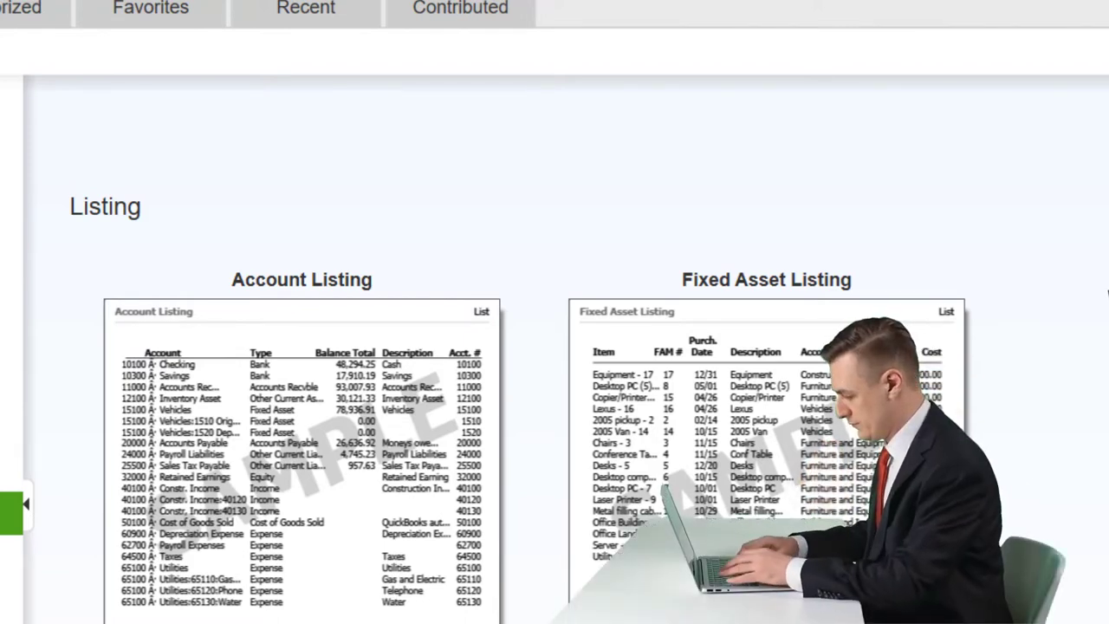
scroll(554, 347, "up", 5)
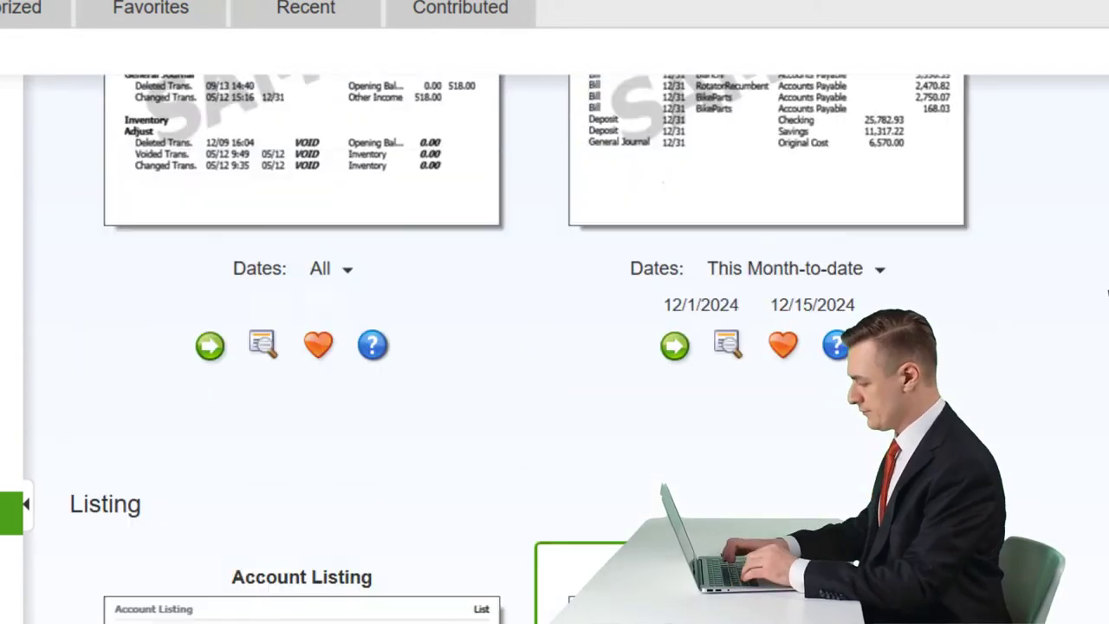
scroll(554, 346, "up", 4)
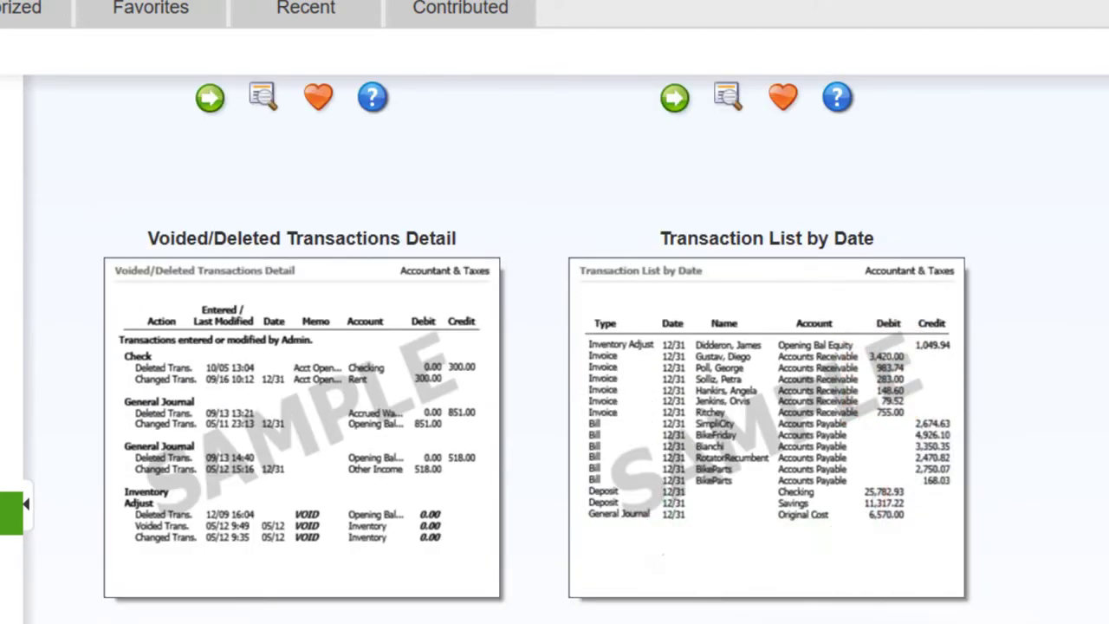
Run the Transaction List by Date report for 01/01/2024 to 12/31/2024
scroll(626, 477, "down", 2)
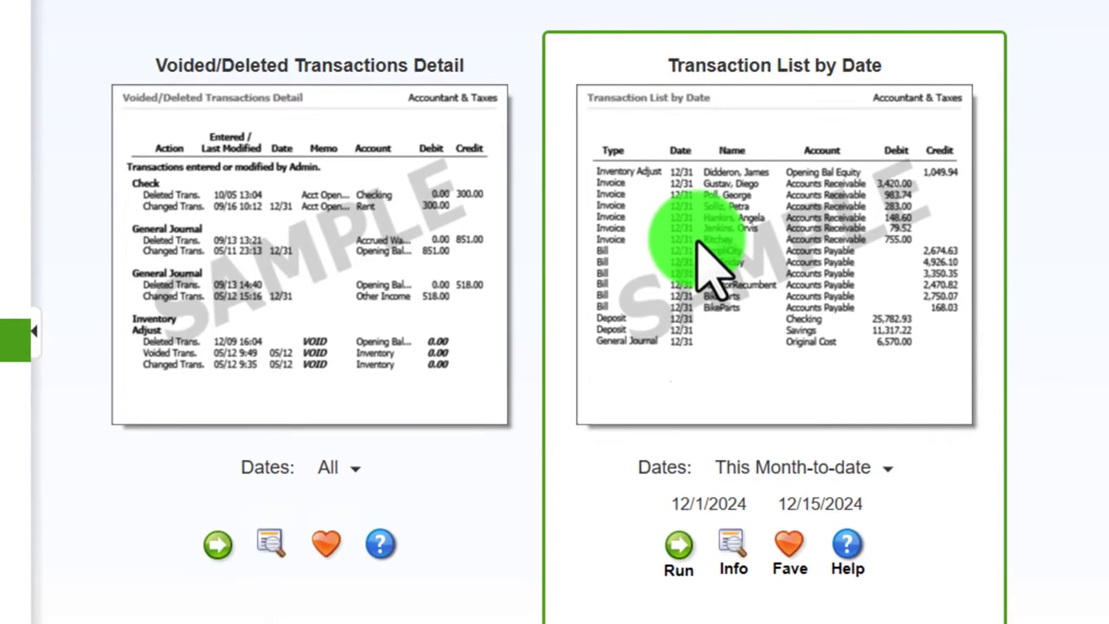
left_click(679, 546)
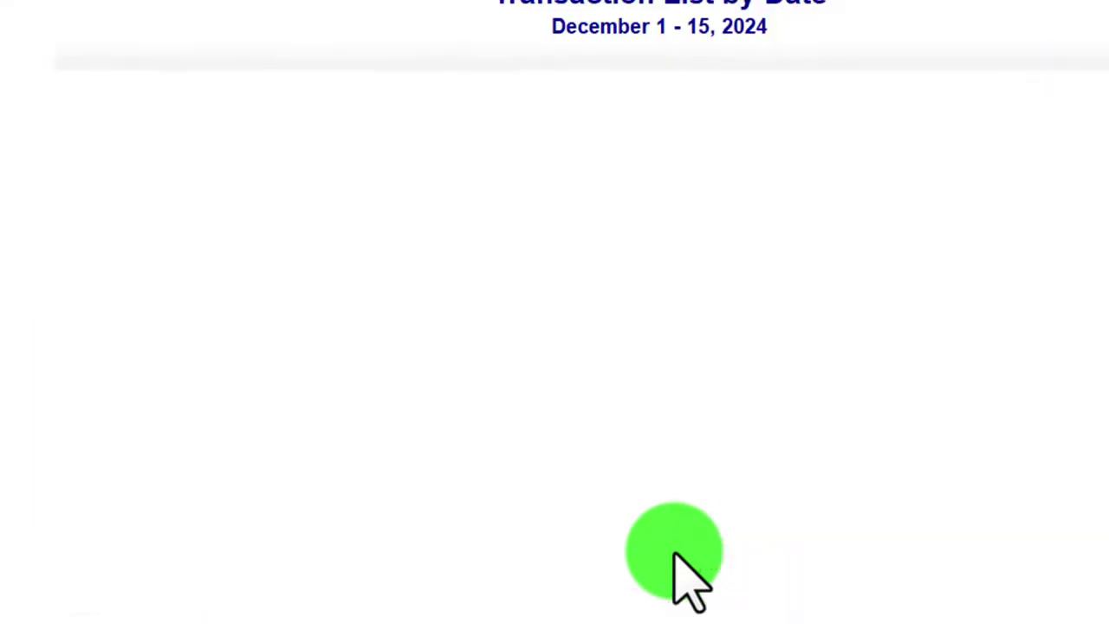
type("0")
type("1/01/2024")
key("Tab")
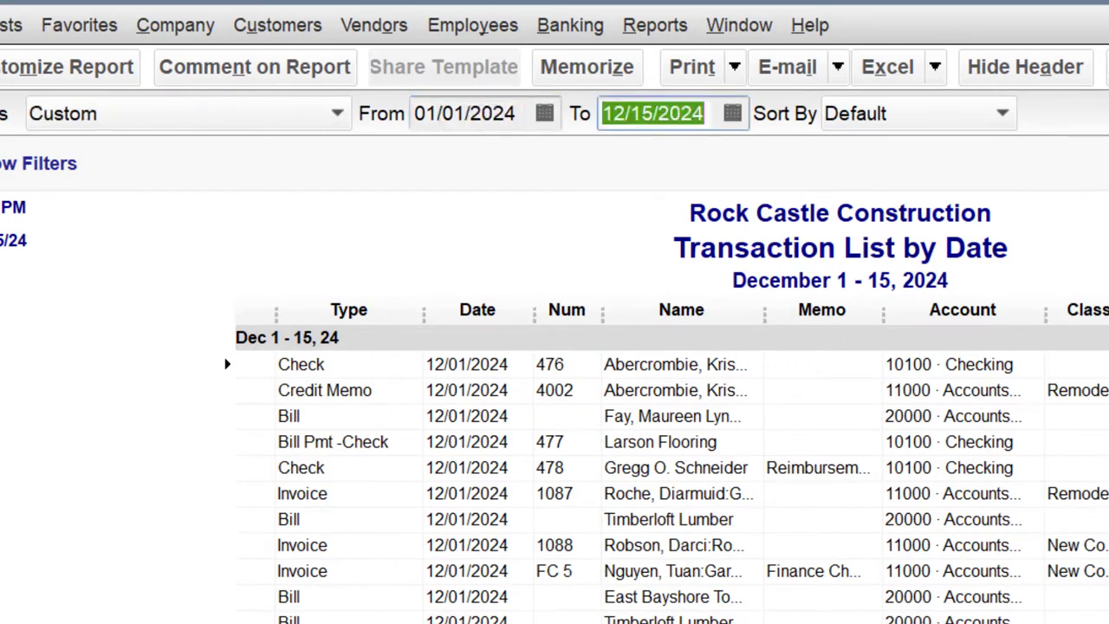
key("Tab")
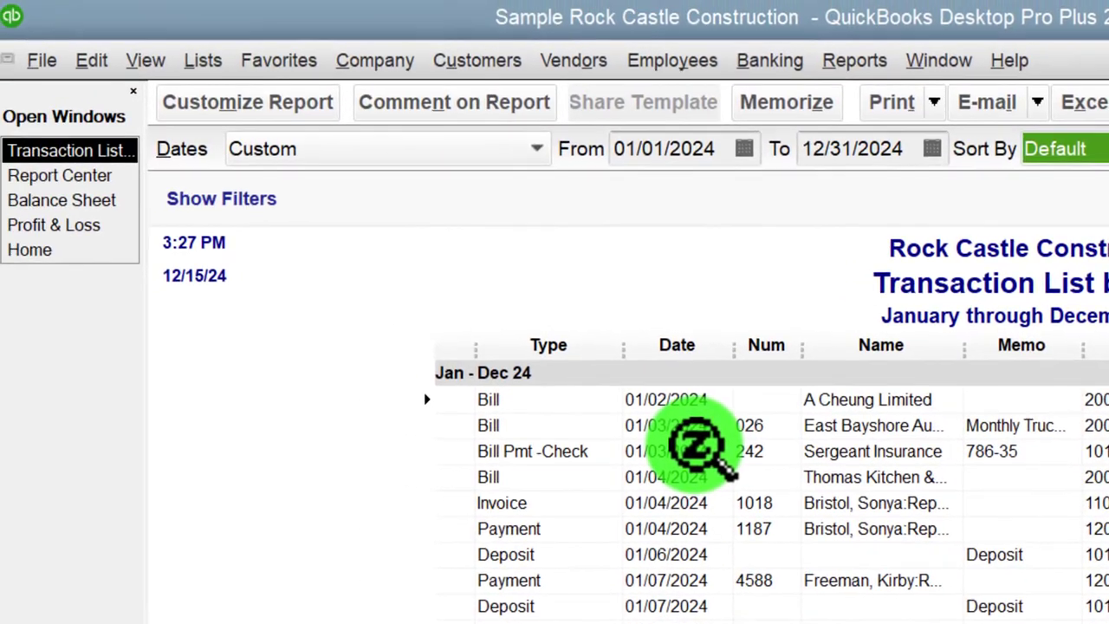
Customize the Transaction List by Date report's fonts to size 11 and apply the change to all related fonts
left_click(236, 97)
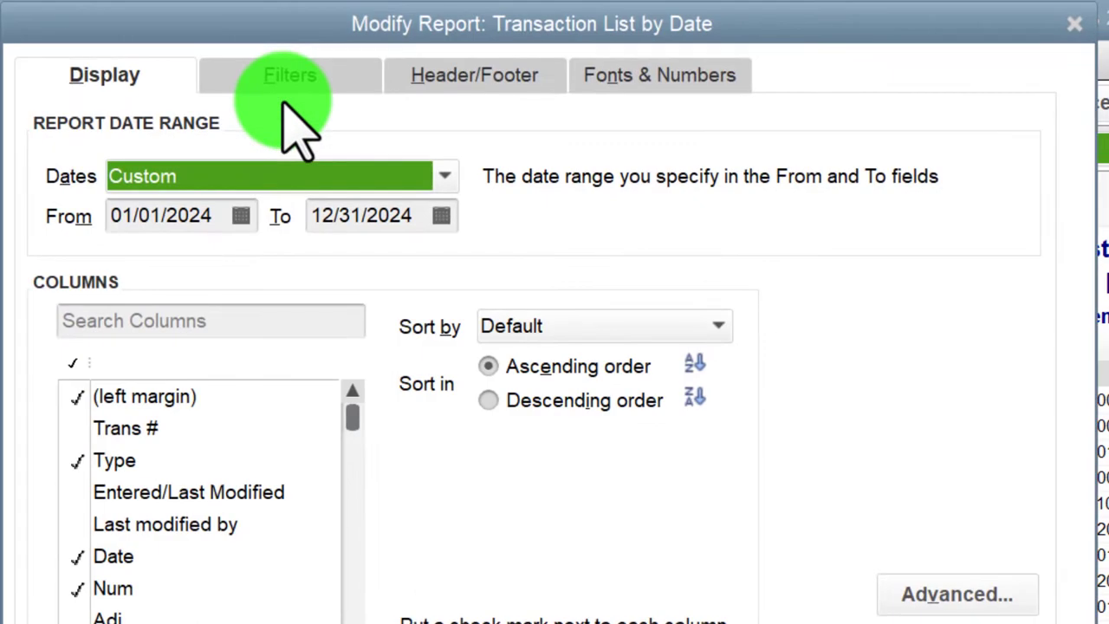
left_click(646, 116)
left_click(508, 465)
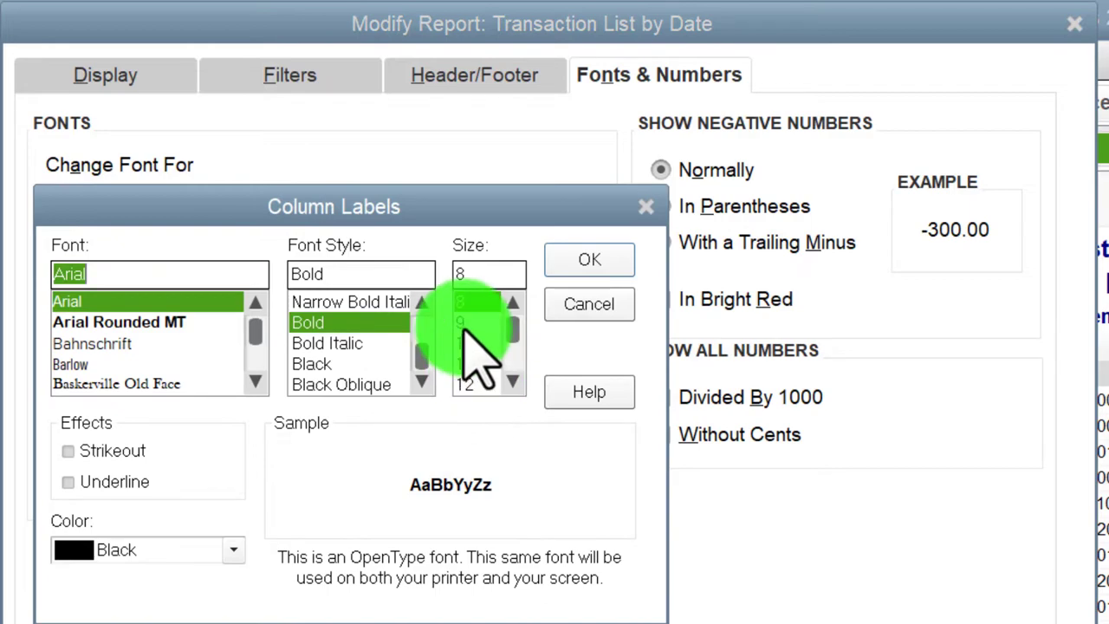
left_click(469, 362)
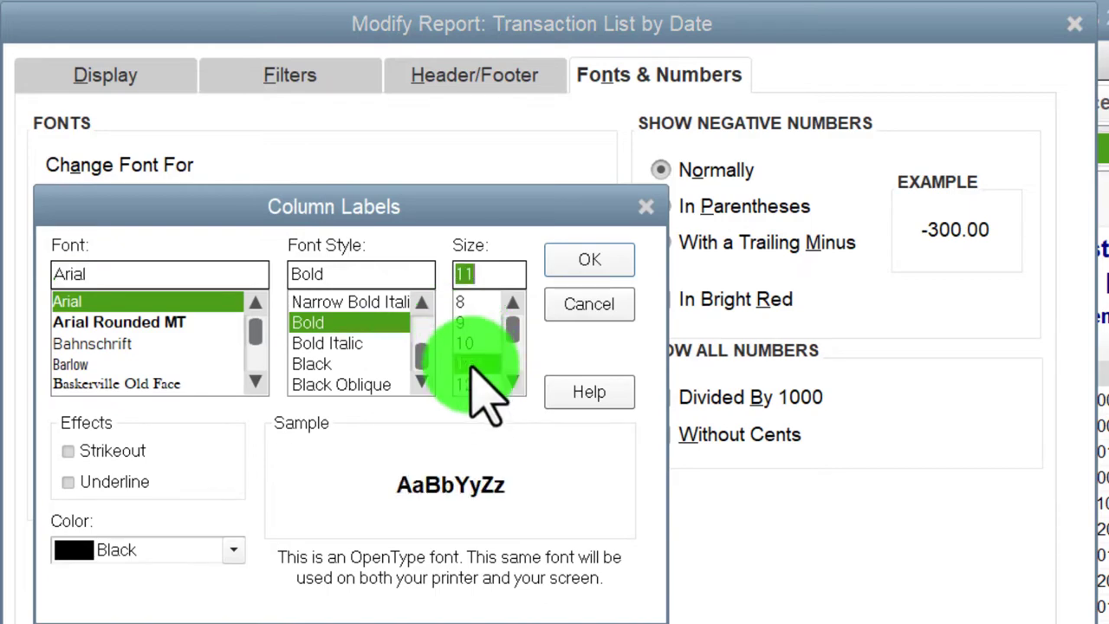
left_click(585, 261)
left_click(765, 295)
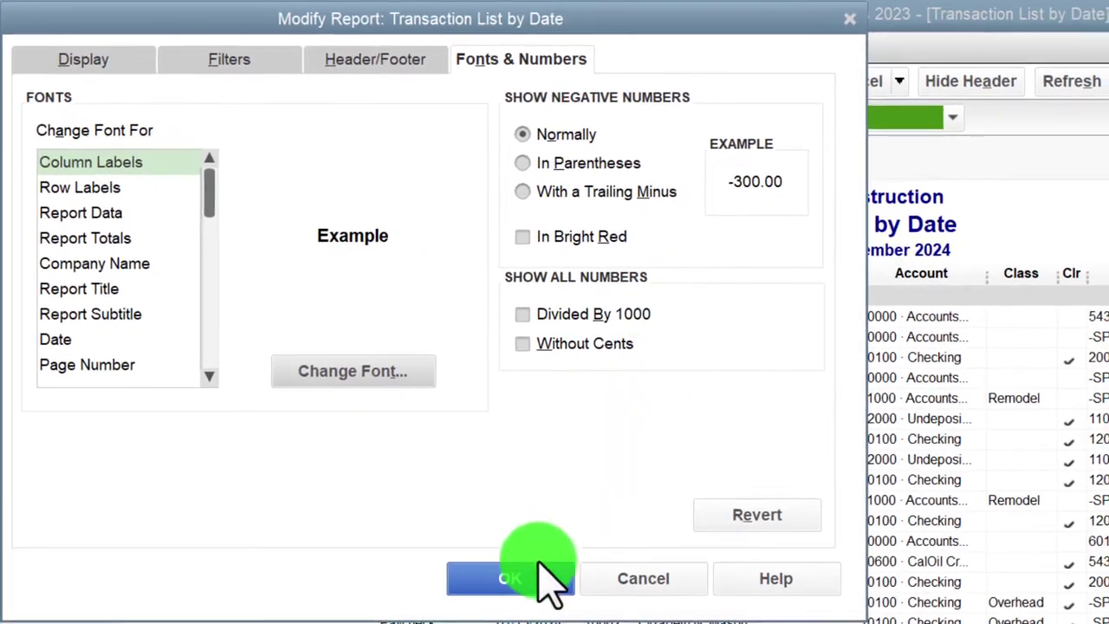
left_click(520, 579)
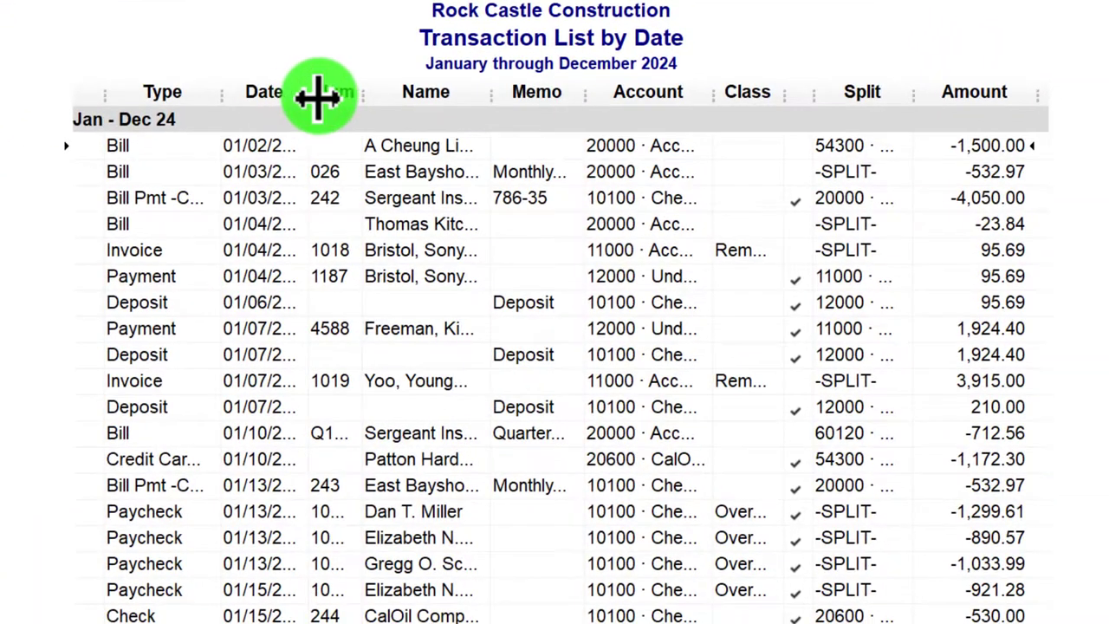
Widen the Date, Num, Name, Memo, Account, Class and Split columns of the report so more of their contents fit
left_click_drag(518, 236, 547, 237)
left_click_drag(382, 100, 417, 100)
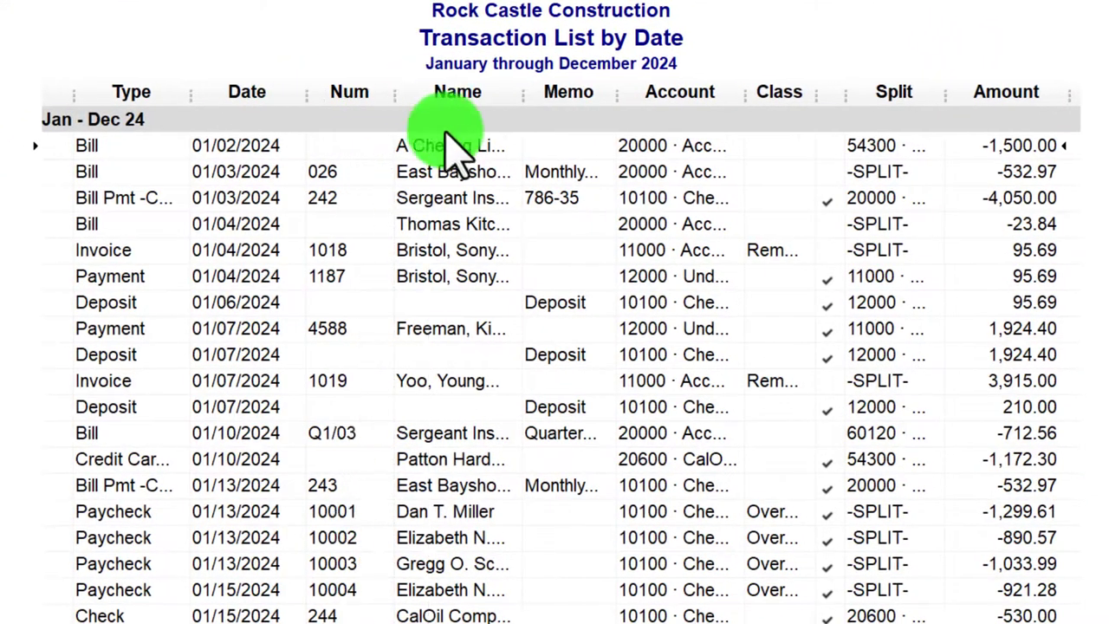
left_click_drag(520, 99, 575, 99)
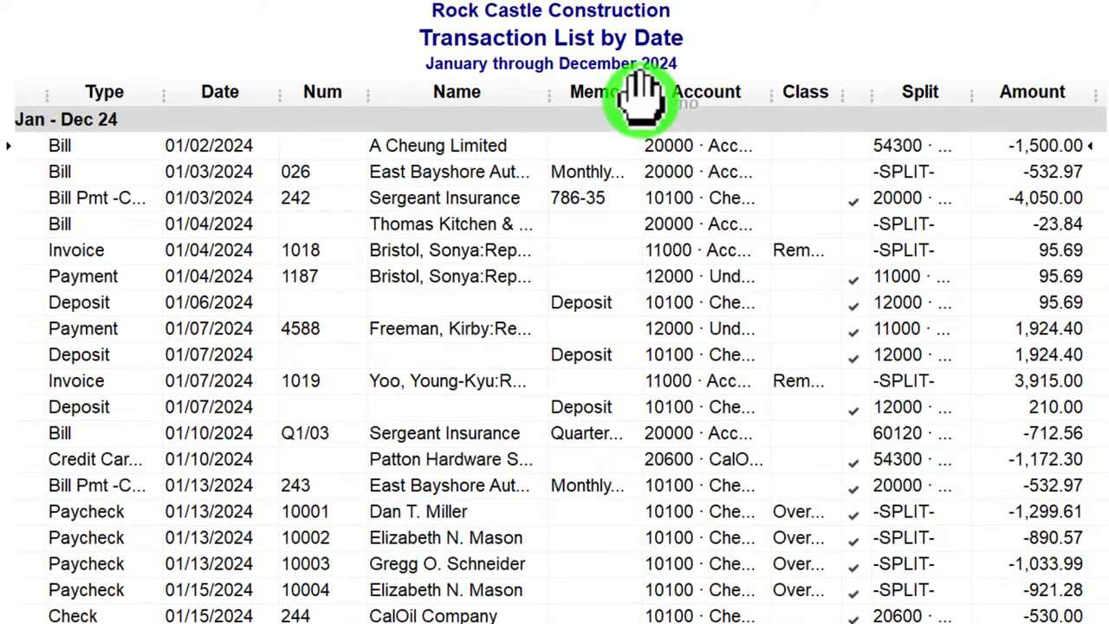
left_click_drag(644, 101, 706, 100)
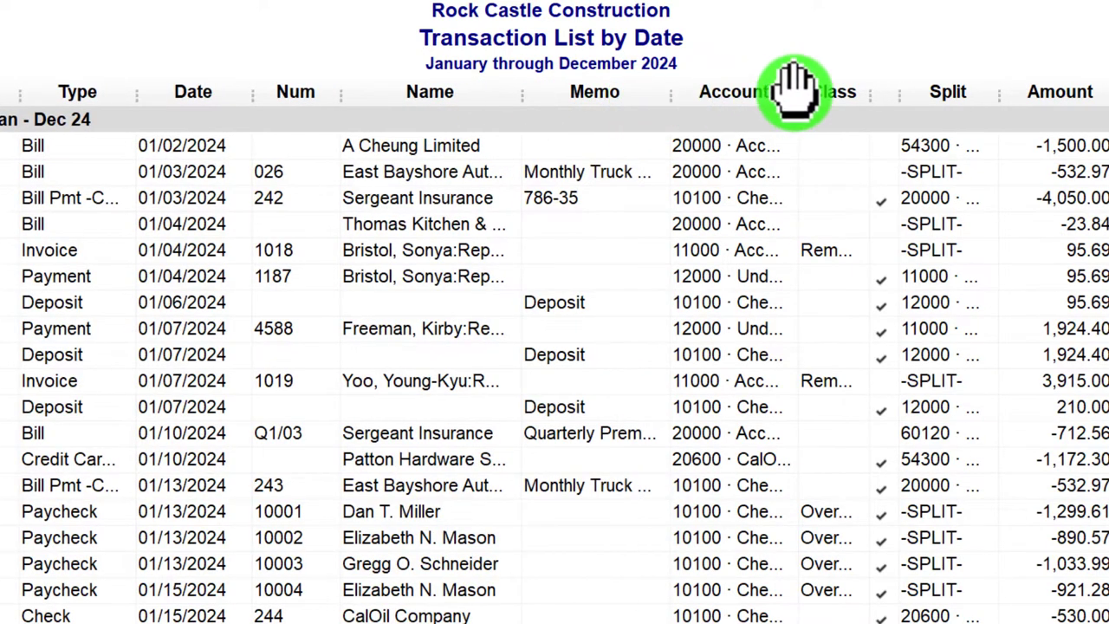
left_click_drag(798, 104, 943, 100)
left_click_drag(1040, 98, 1100, 99)
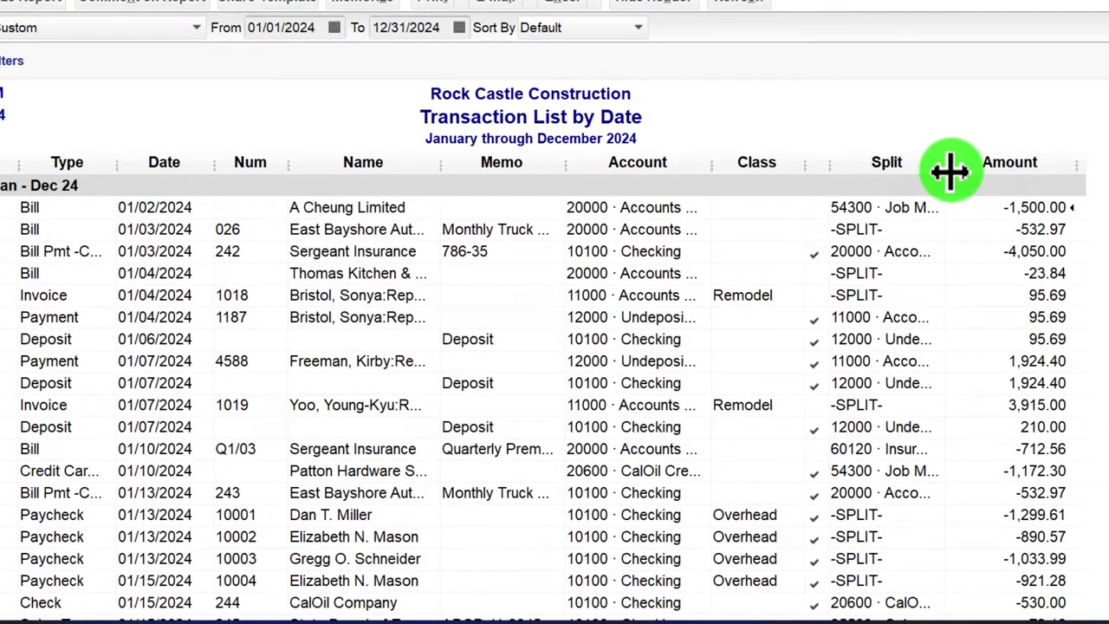
left_click_drag(951, 170, 951, 171)
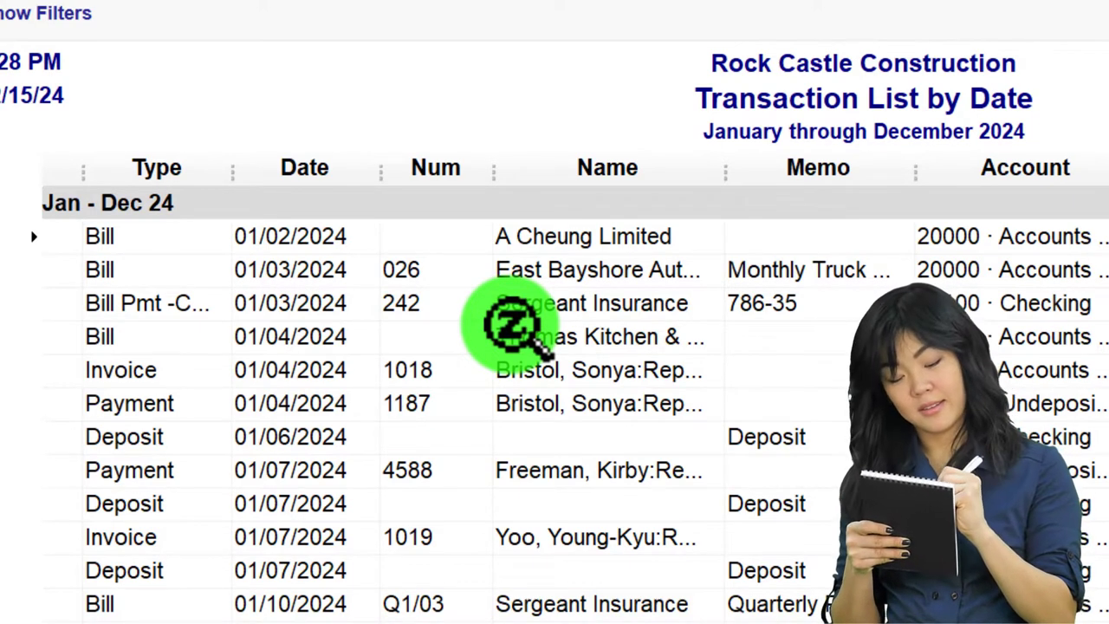
Examine the report's early 2024 transactions in date order, including their types, accounts and splits
scroll(232, 437, "down", 6)
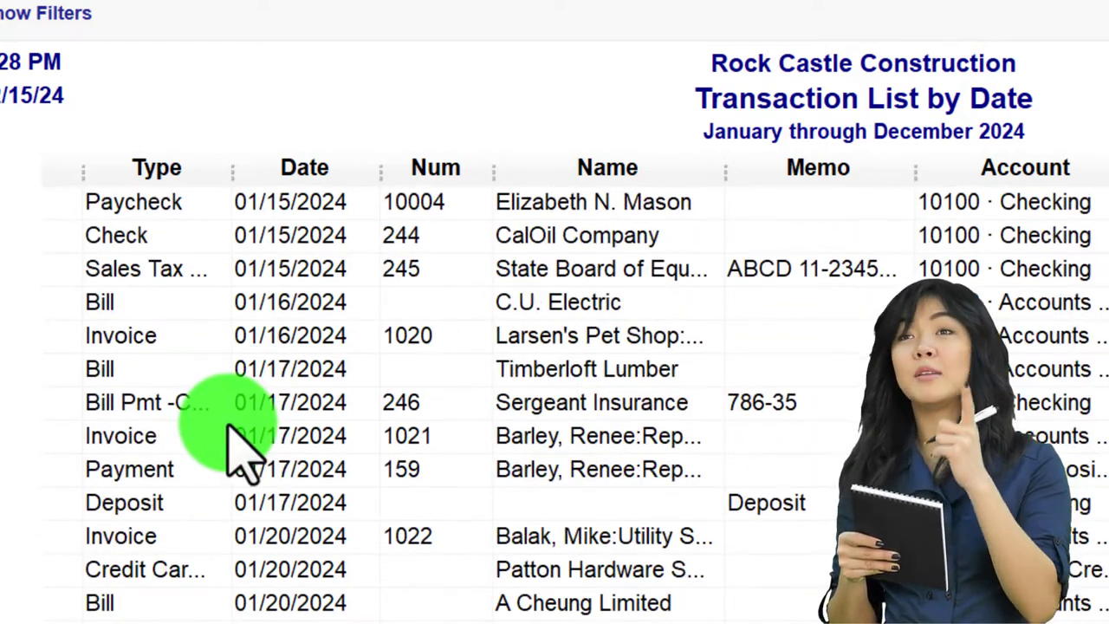
scroll(232, 437, "down", 3)
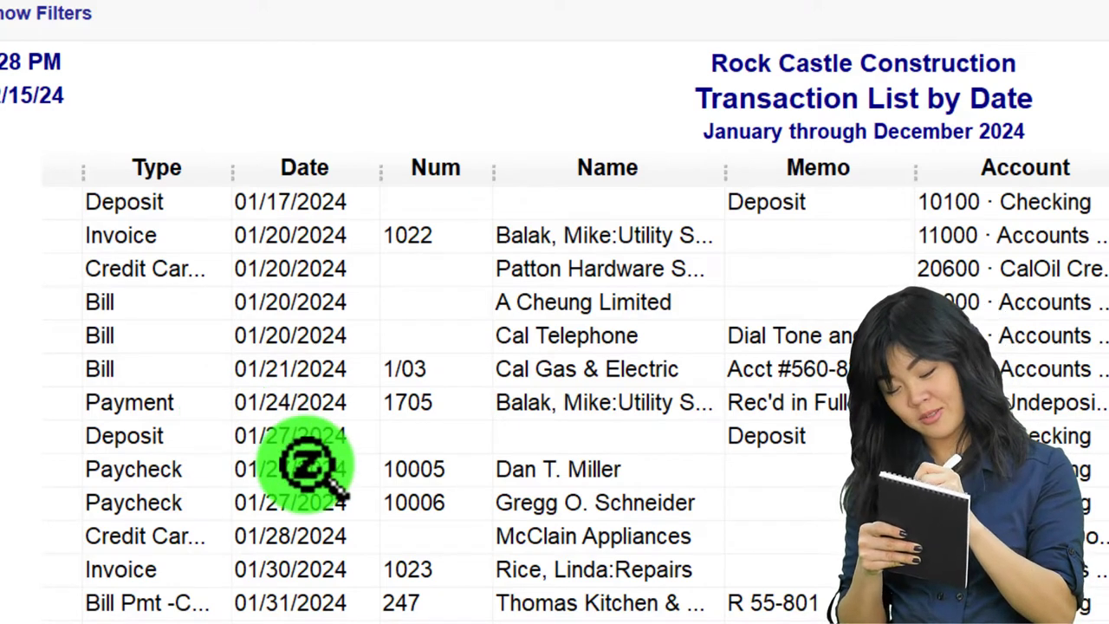
scroll(305, 468, "up", 9)
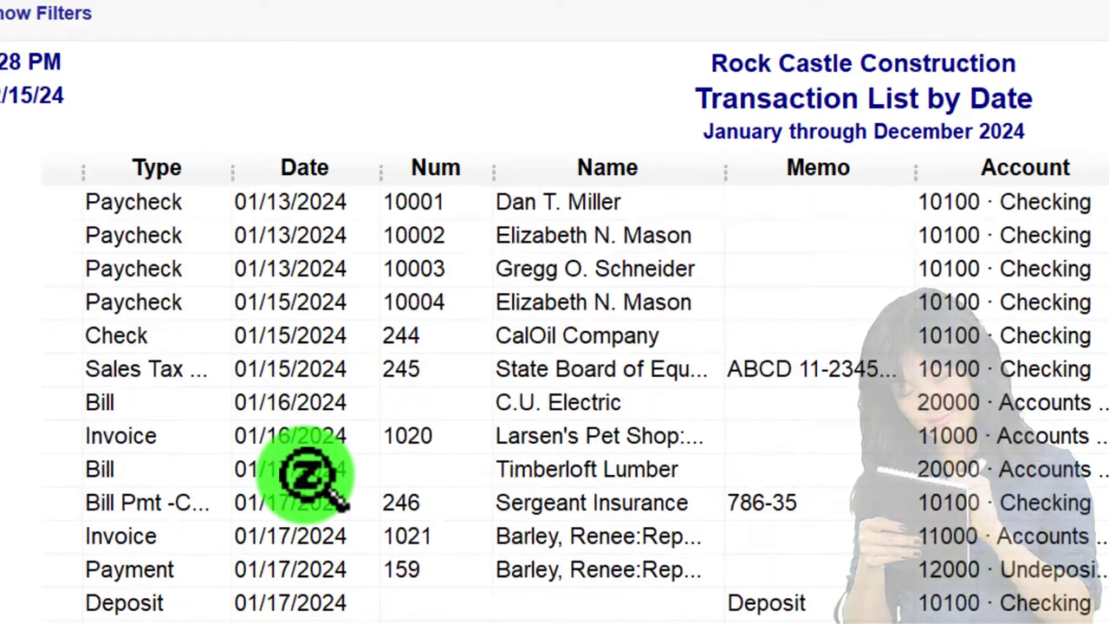
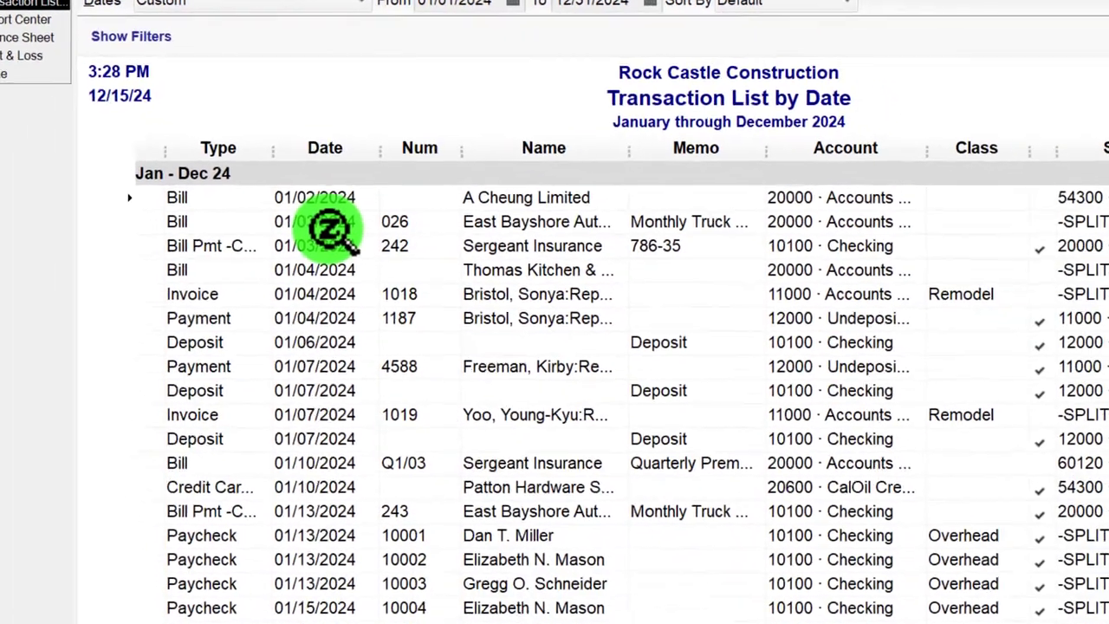
scroll(336, 212, "down", 7)
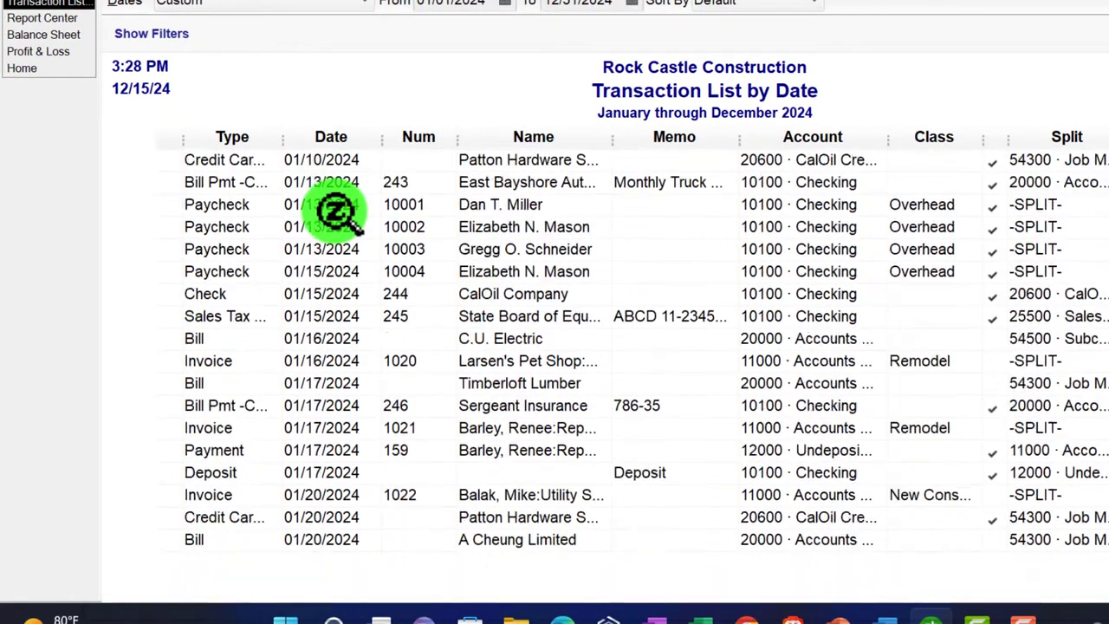
scroll(336, 213, "down", 7)
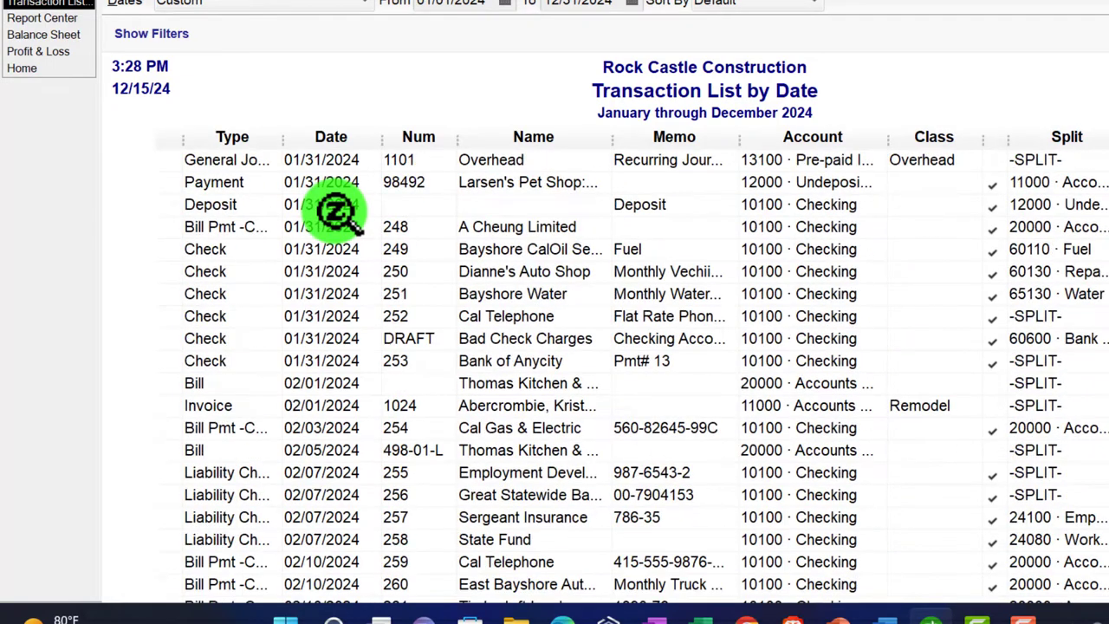
scroll(336, 213, "up", 14)
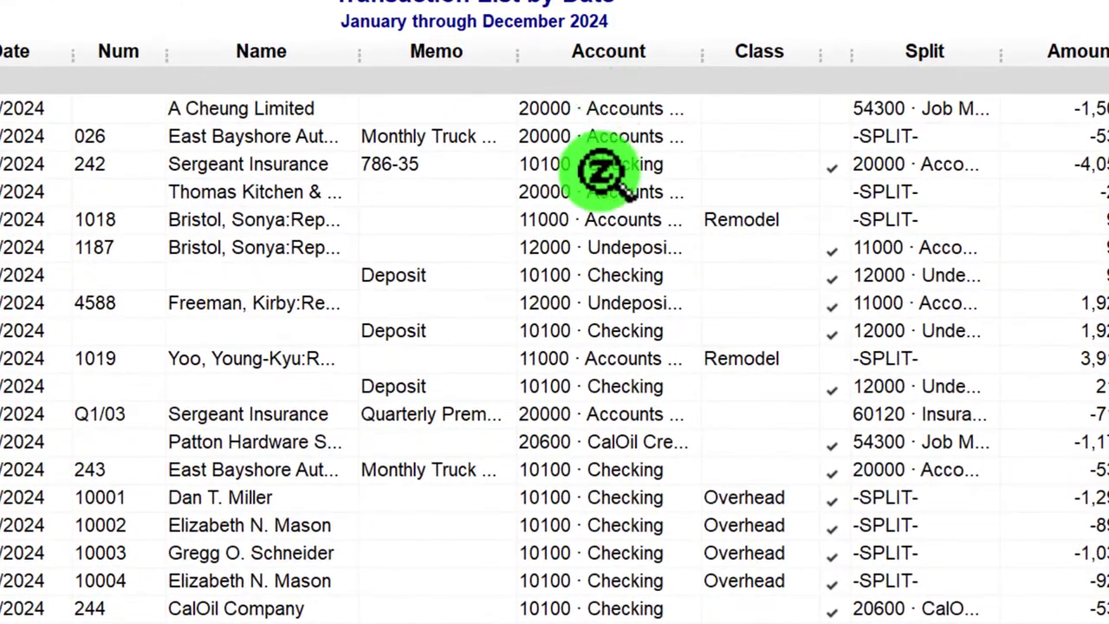
scroll(760, 222, "down", 3)
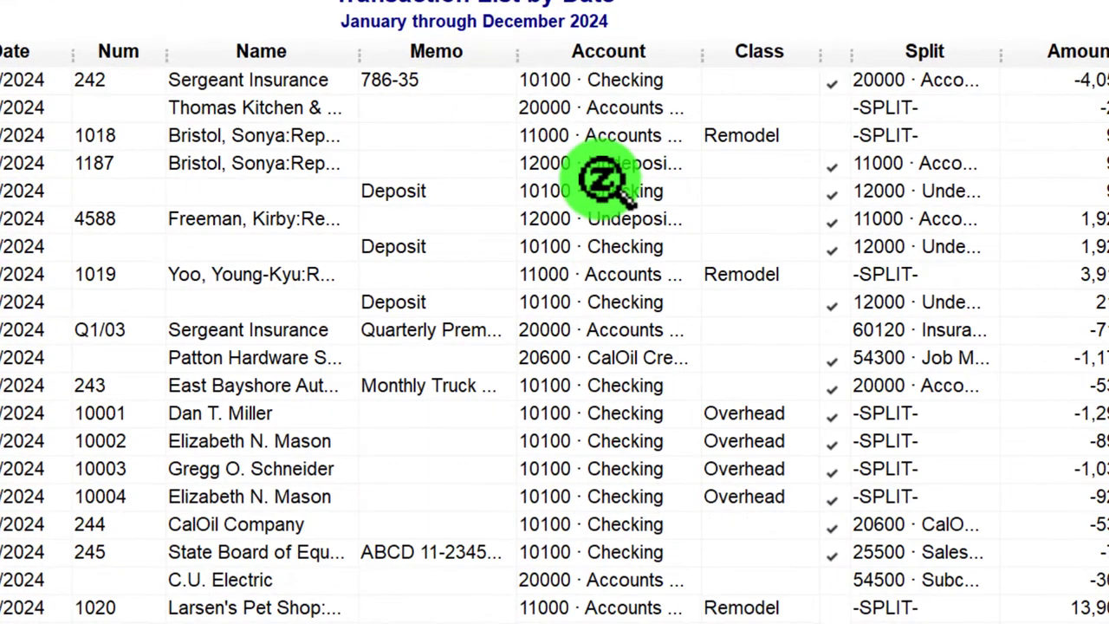
scroll(604, 179, "down", 2)
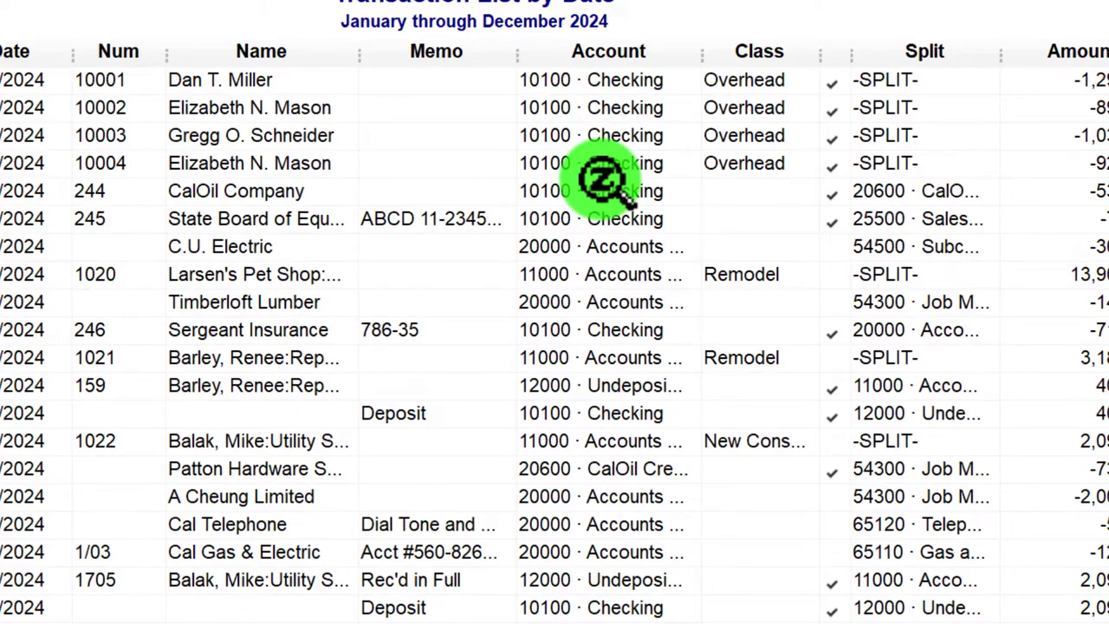
scroll(603, 180, "down", 7)
scroll(603, 179, "up", 4)
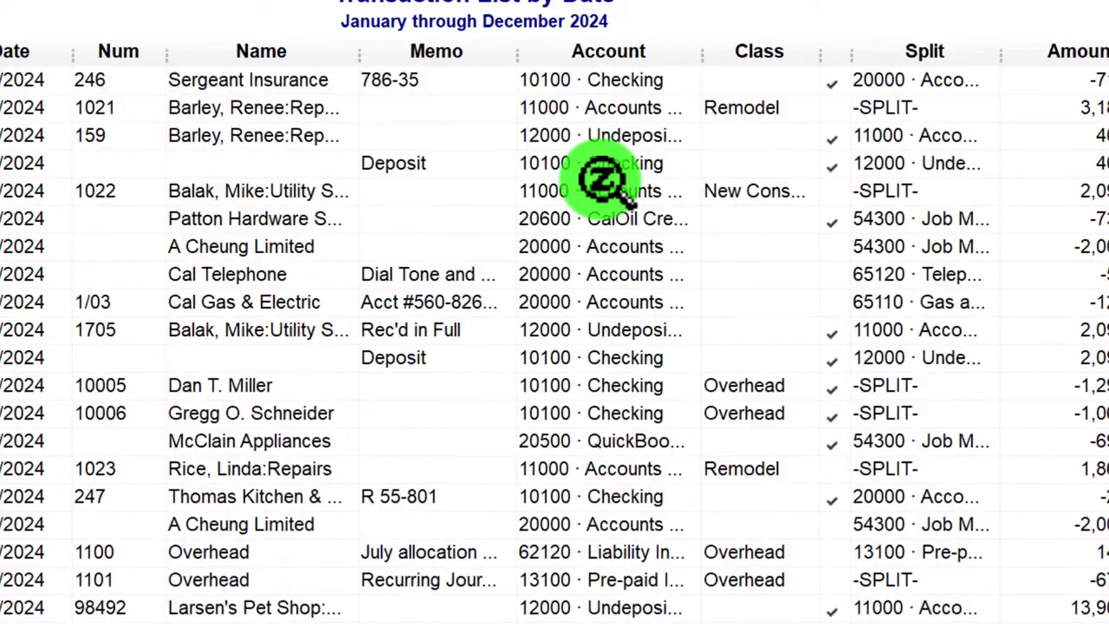
scroll(604, 179, "up", 8)
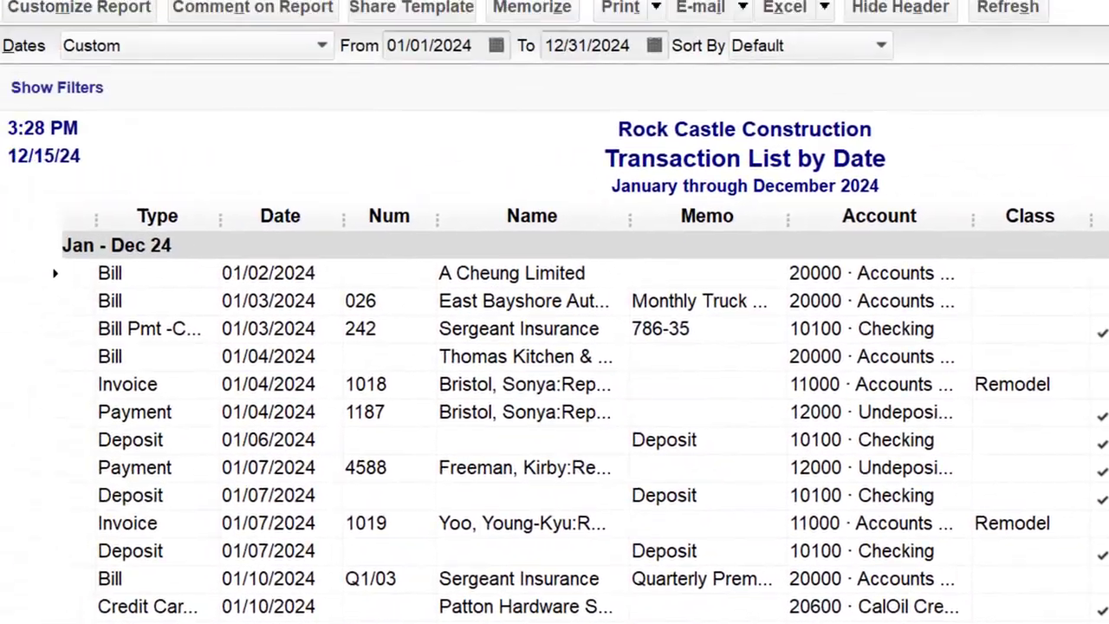
Compare the Home page's workflow forms with the report's January 2024 bills and payments, examining their accounts, splits and amounts
left_click(26, 208)
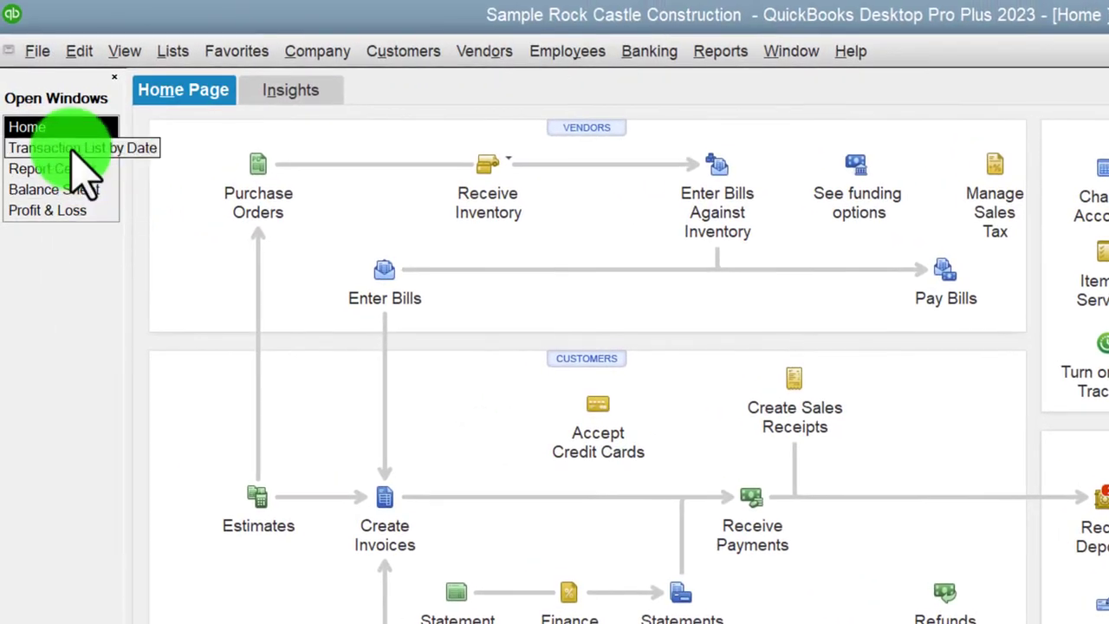
left_click(73, 150)
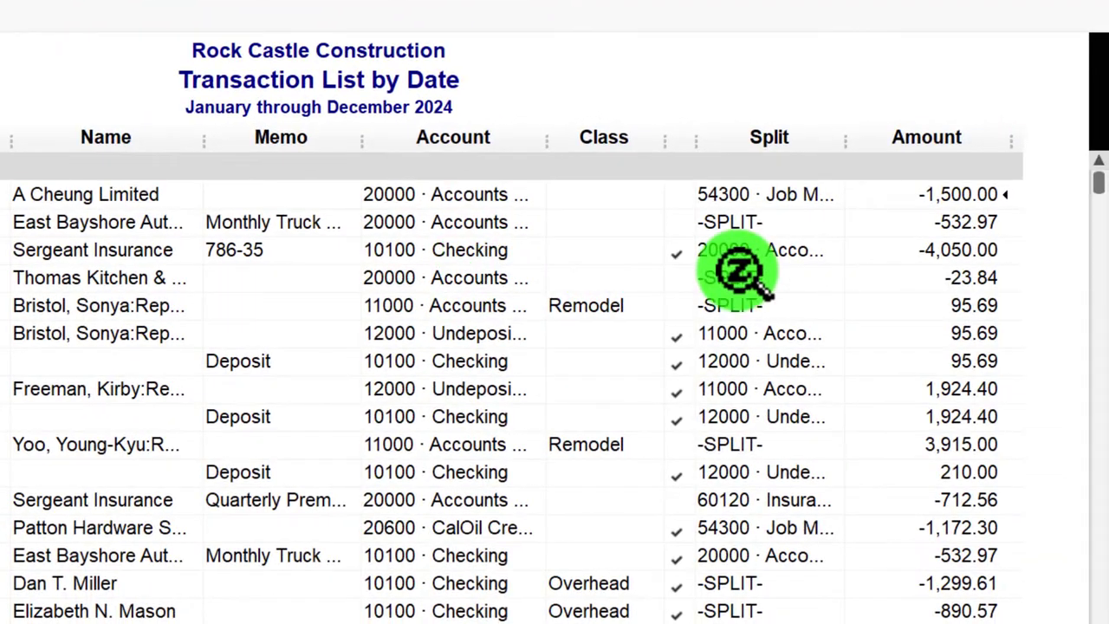
left_click(745, 222)
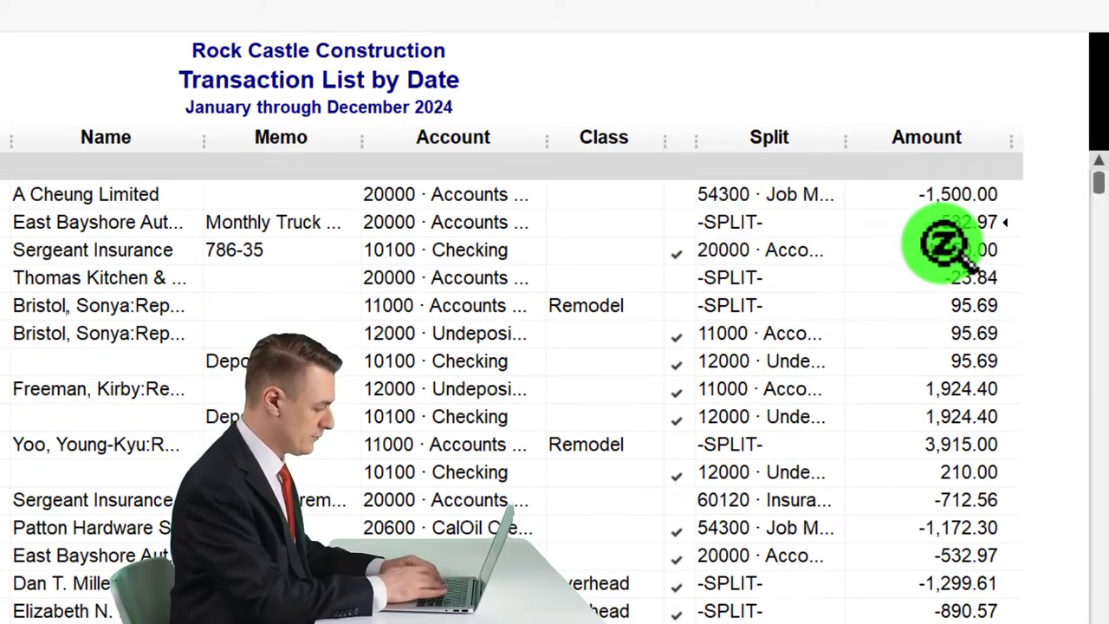
scroll(944, 245, "down", 1)
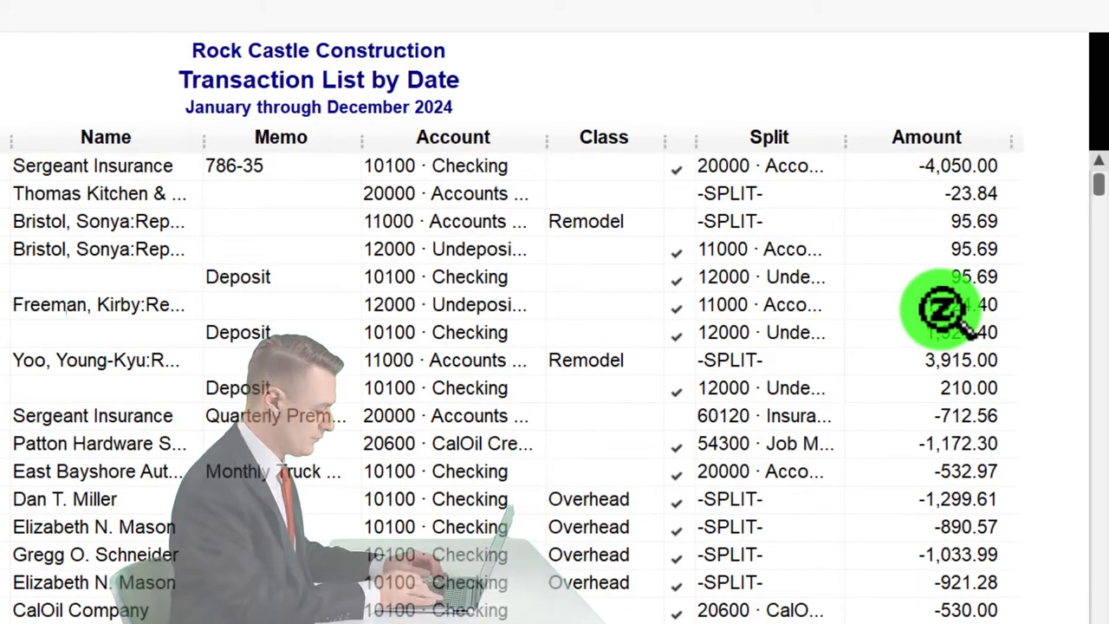
scroll(943, 310, "up", 1)
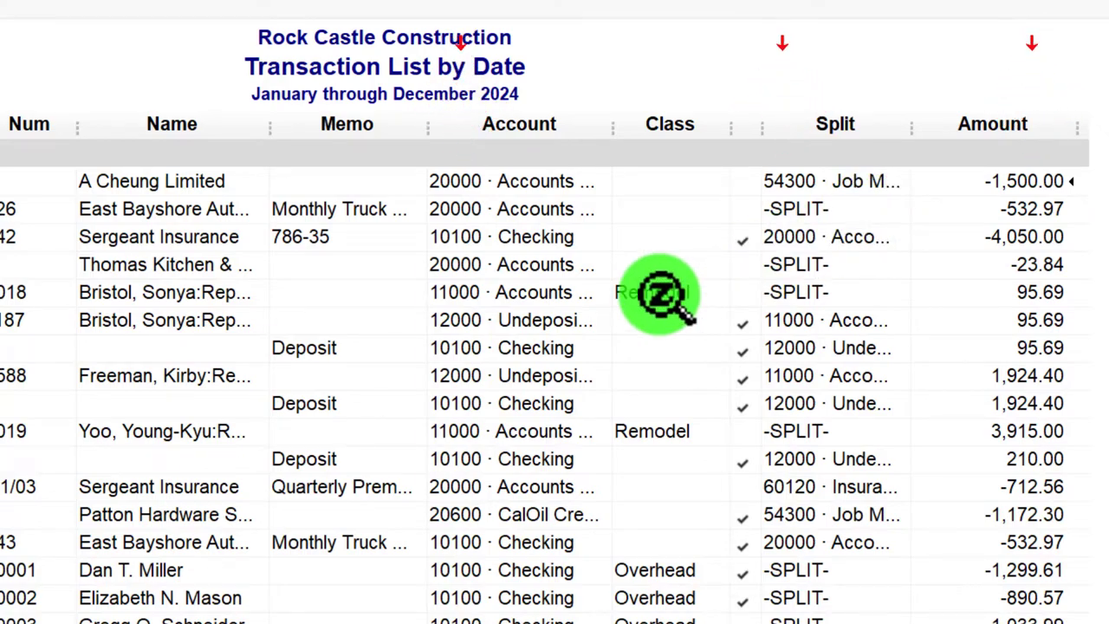
Examine the report's transaction types from January through May 2024 alongside the forms on the Home page
scroll(488, 320, "down", 7)
scroll(299, 460, "down", 6)
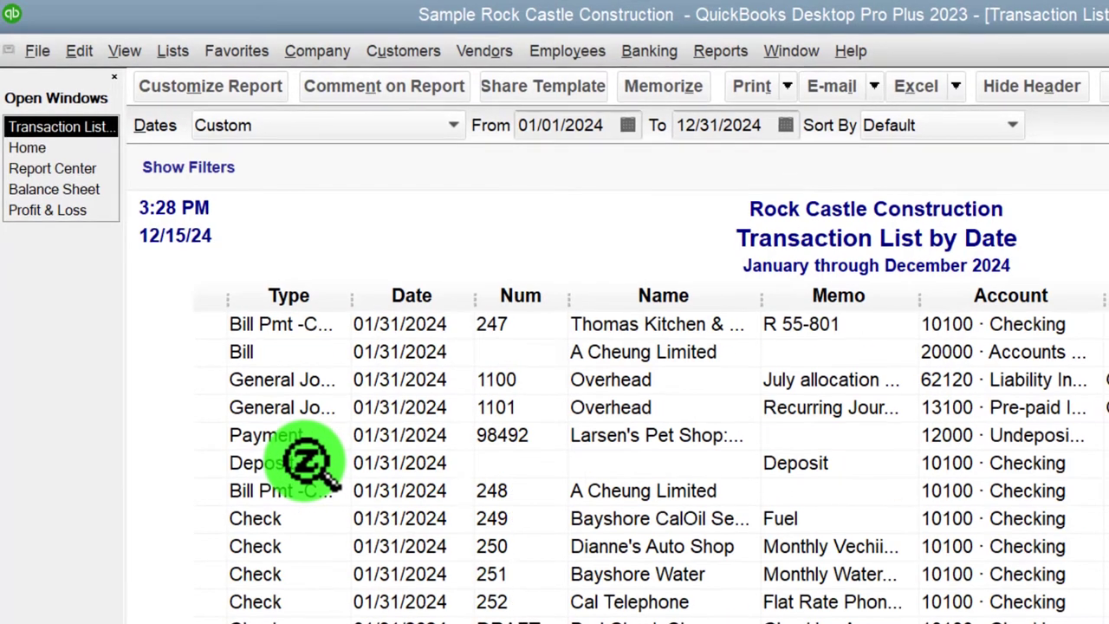
scroll(308, 460, "down", 7)
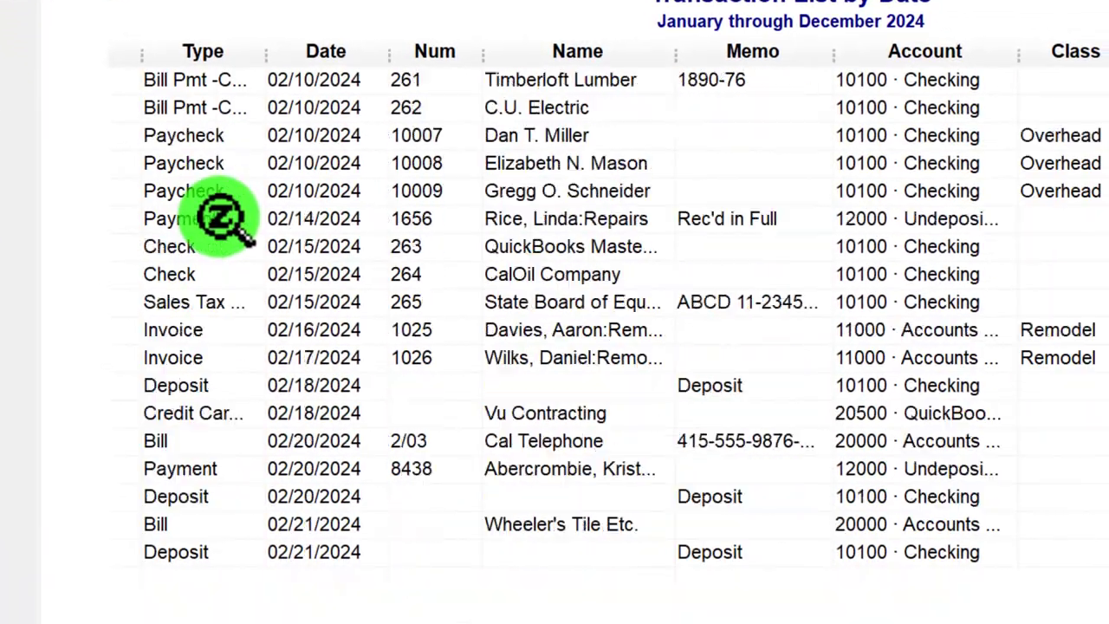
scroll(224, 218, "down", 5)
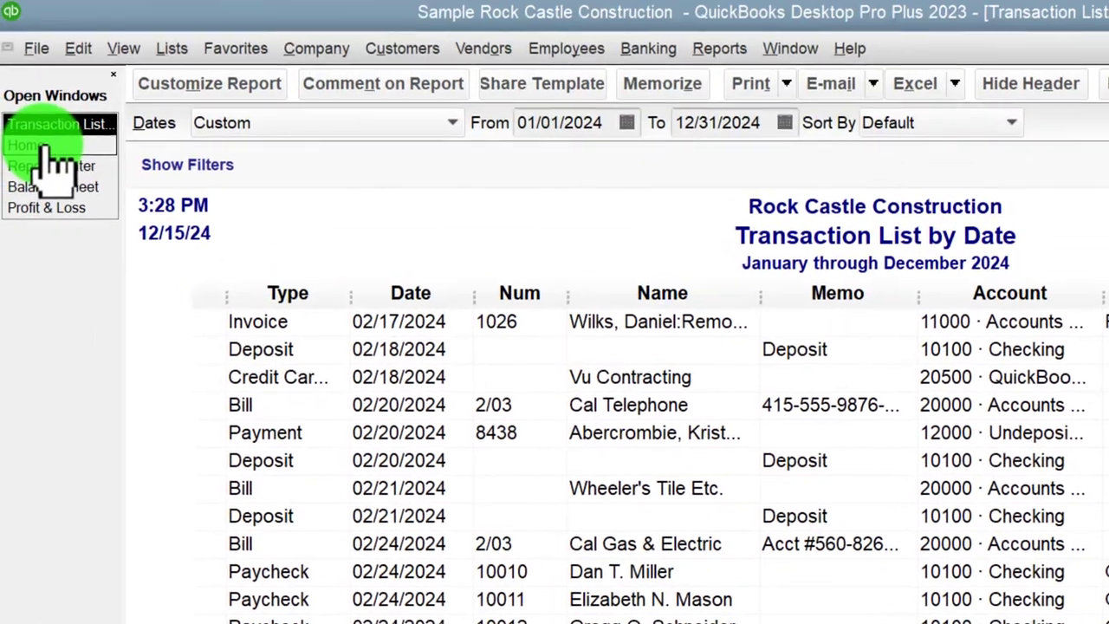
left_click(21, 50)
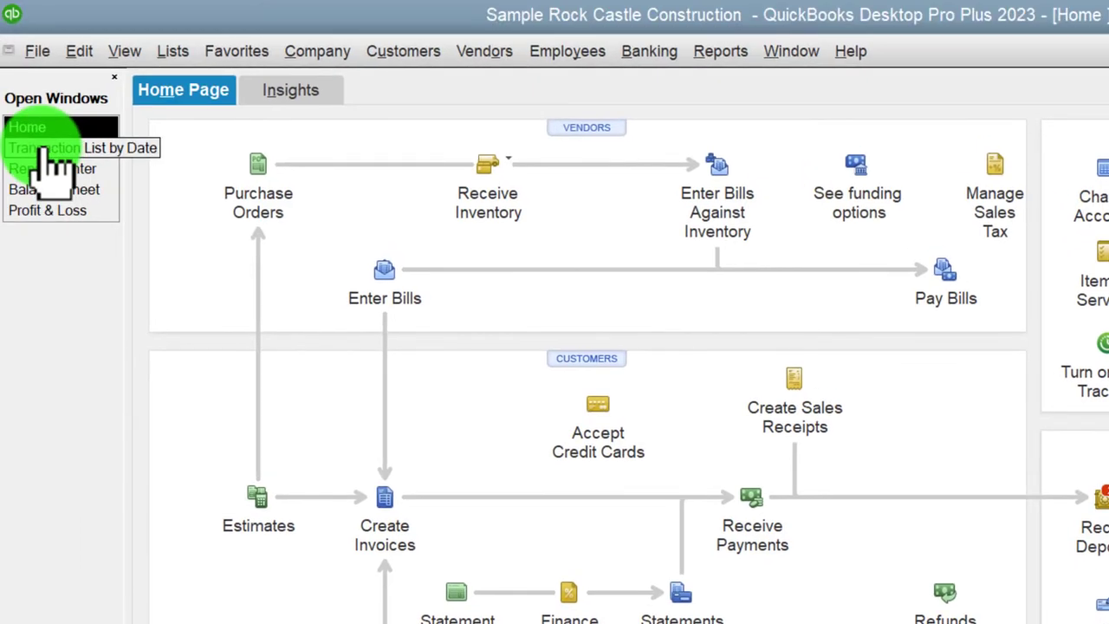
left_click(45, 149)
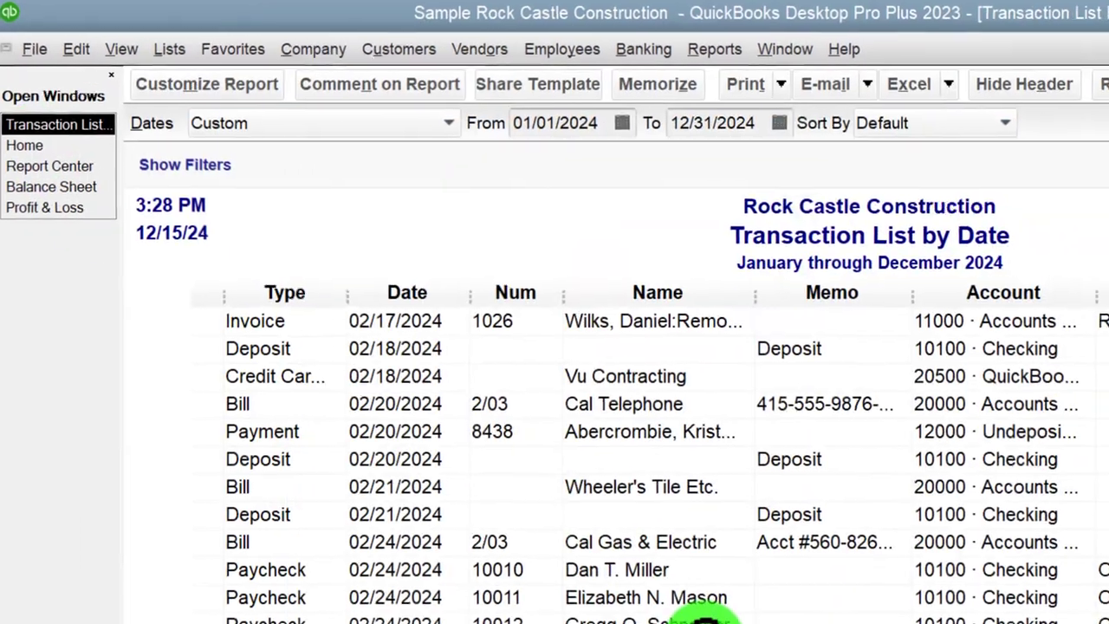
scroll(429, 418, "down", 20)
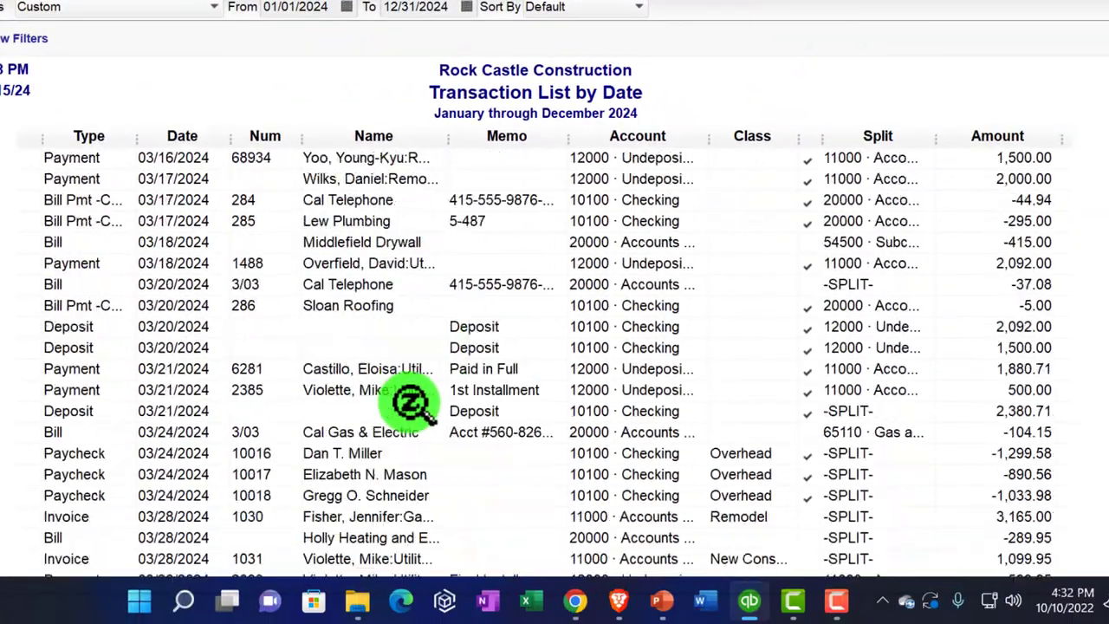
scroll(411, 405, "down", 20)
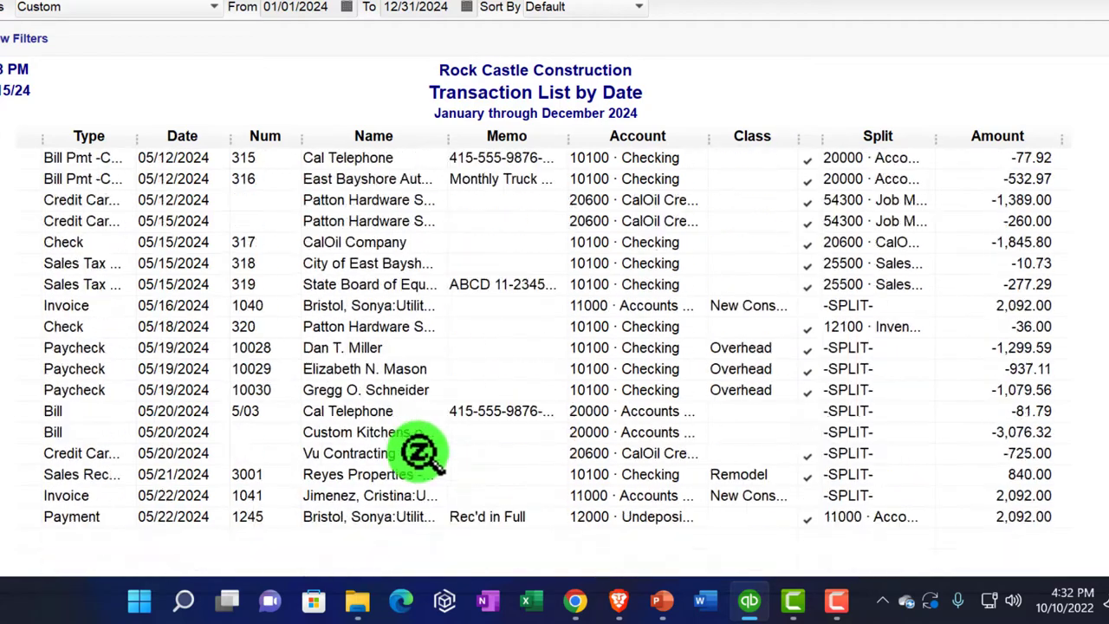
Examine the Split column from the first January transactions through March 2024, including the entries marked -SPLIT-
left_click_drag(1105, 290, 1104, 136)
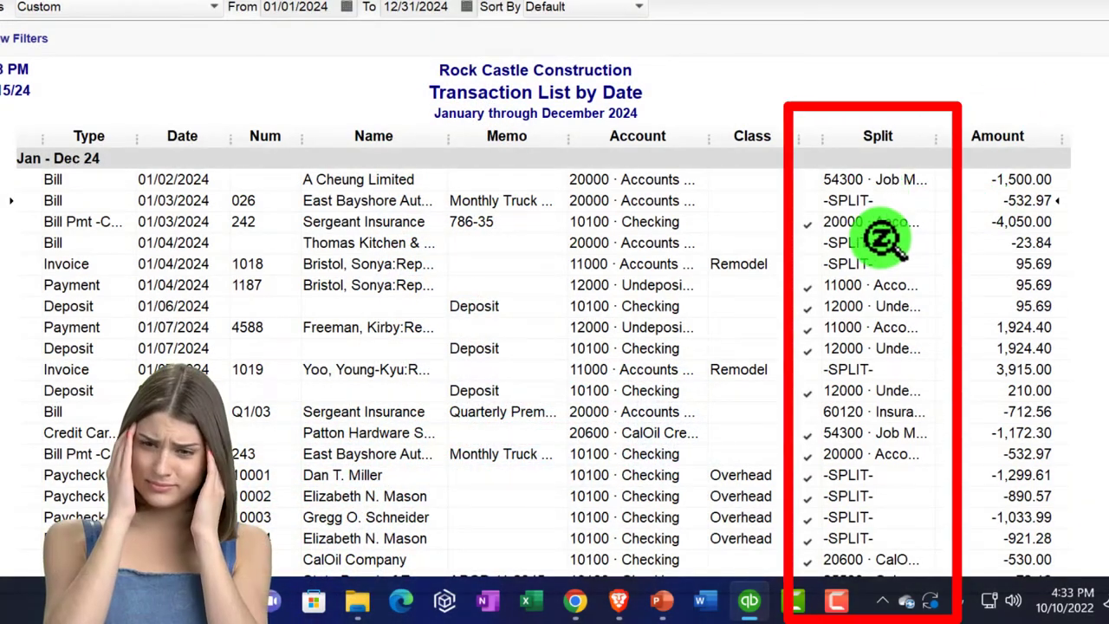
scroll(879, 238, "down", 15)
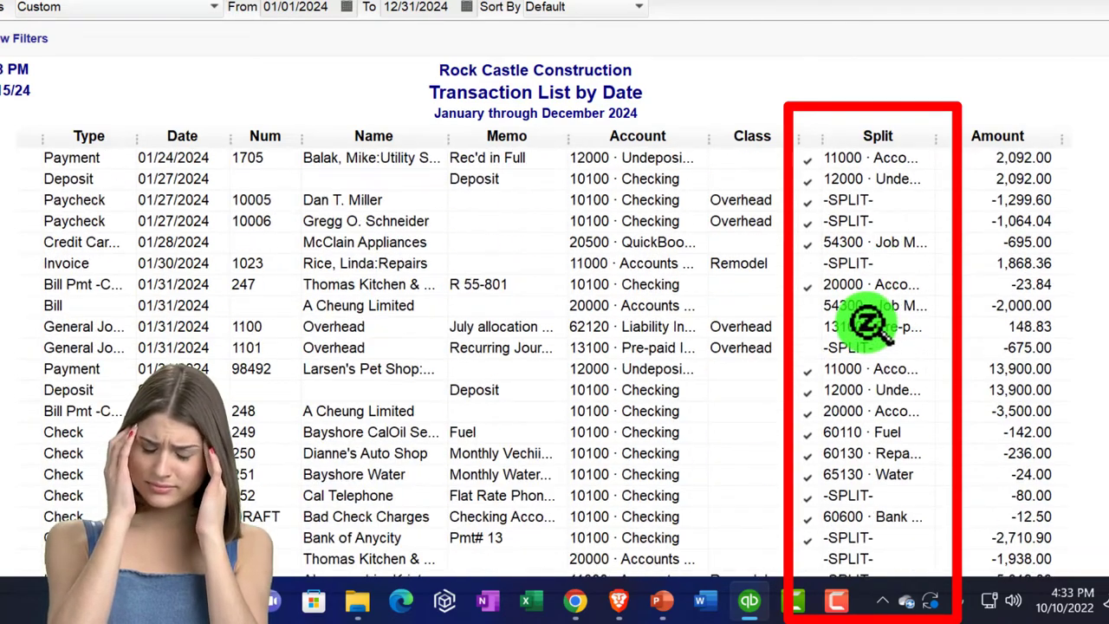
scroll(871, 324, "down", 8)
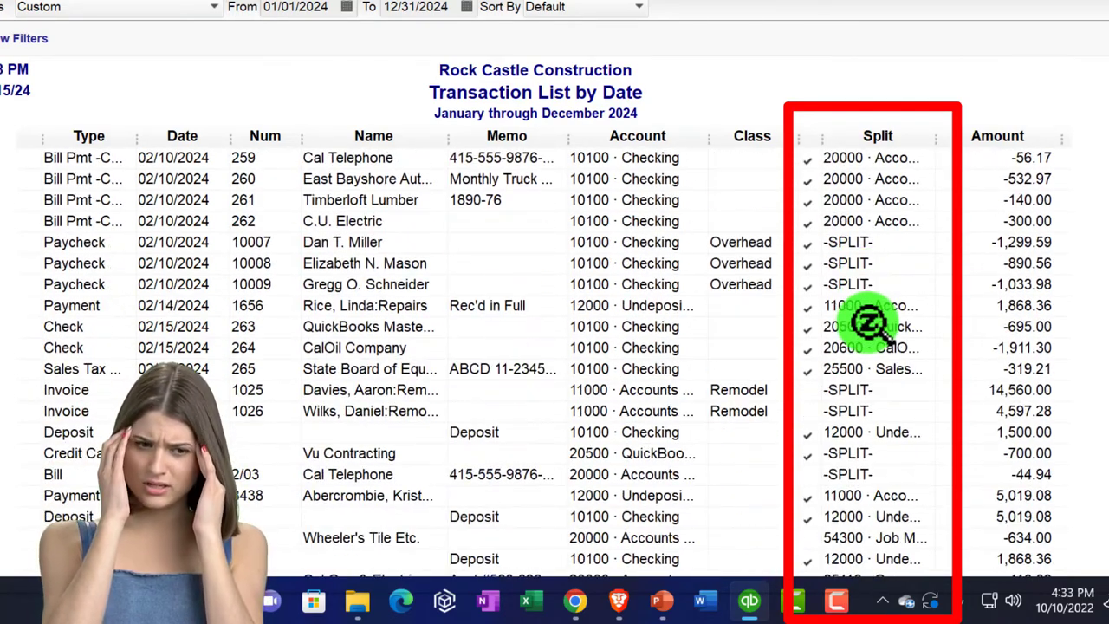
scroll(871, 324, "down", 4)
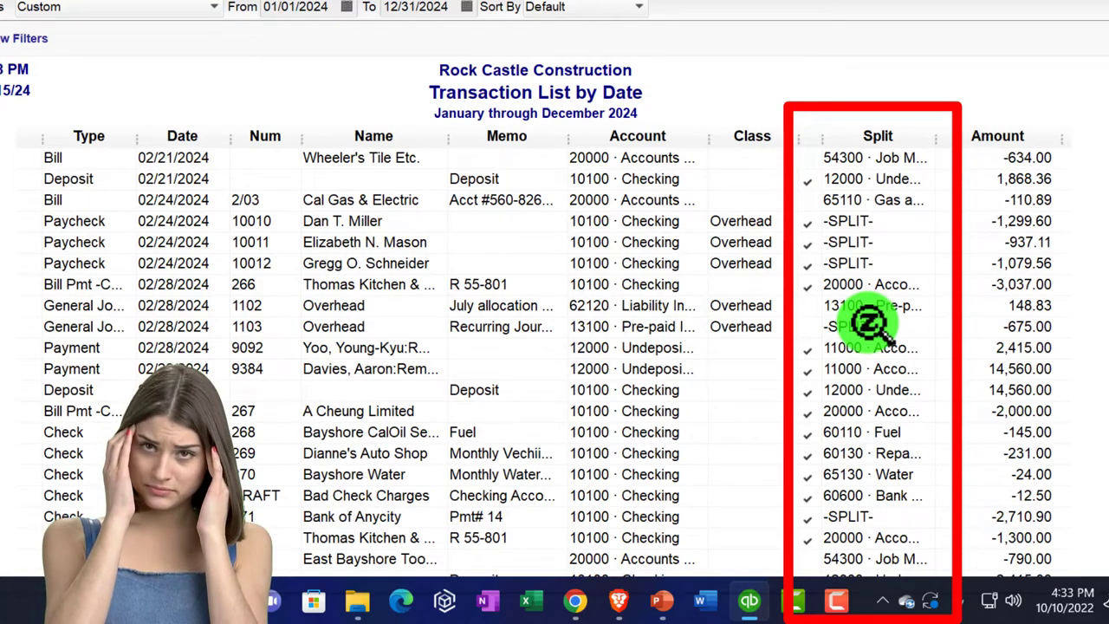
scroll(871, 324, "down", 3)
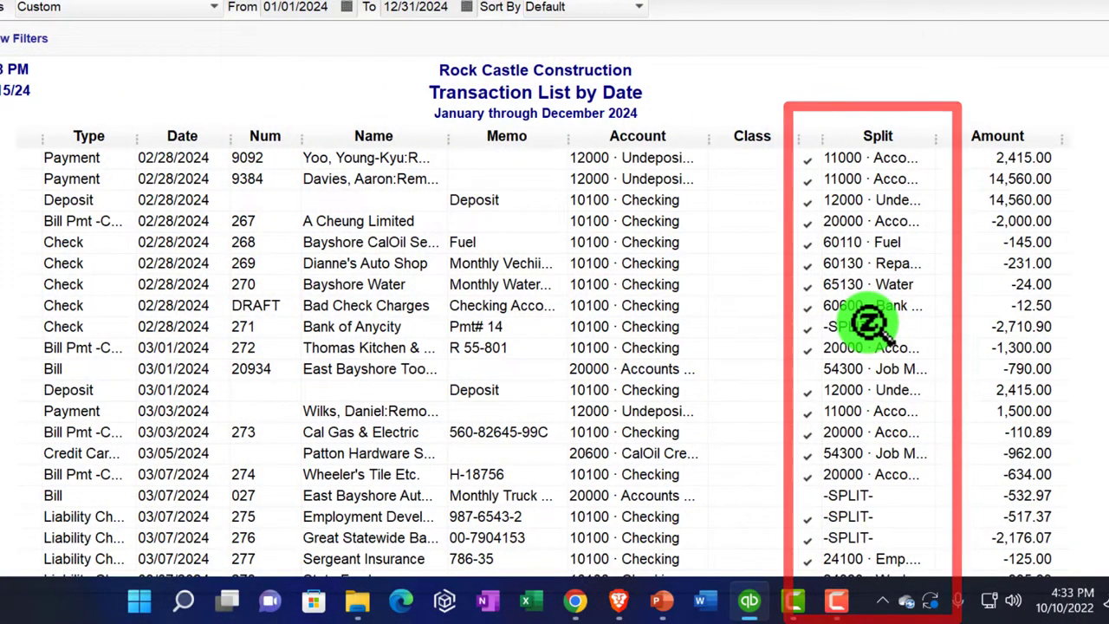
scroll(852, 391, "down", 4)
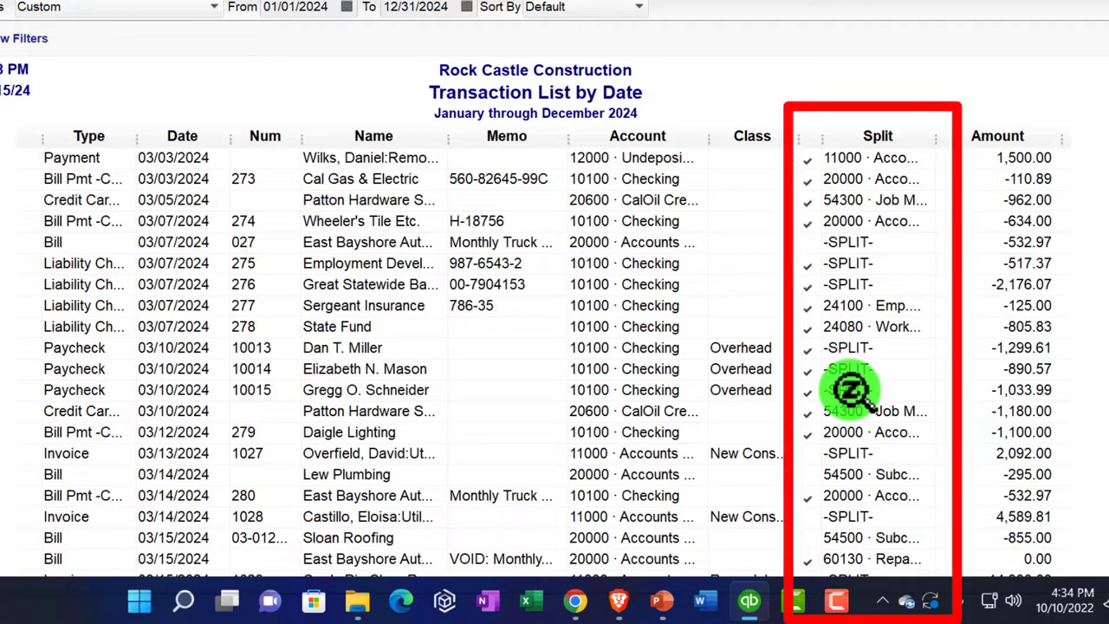
scroll(867, 407, "down", 4)
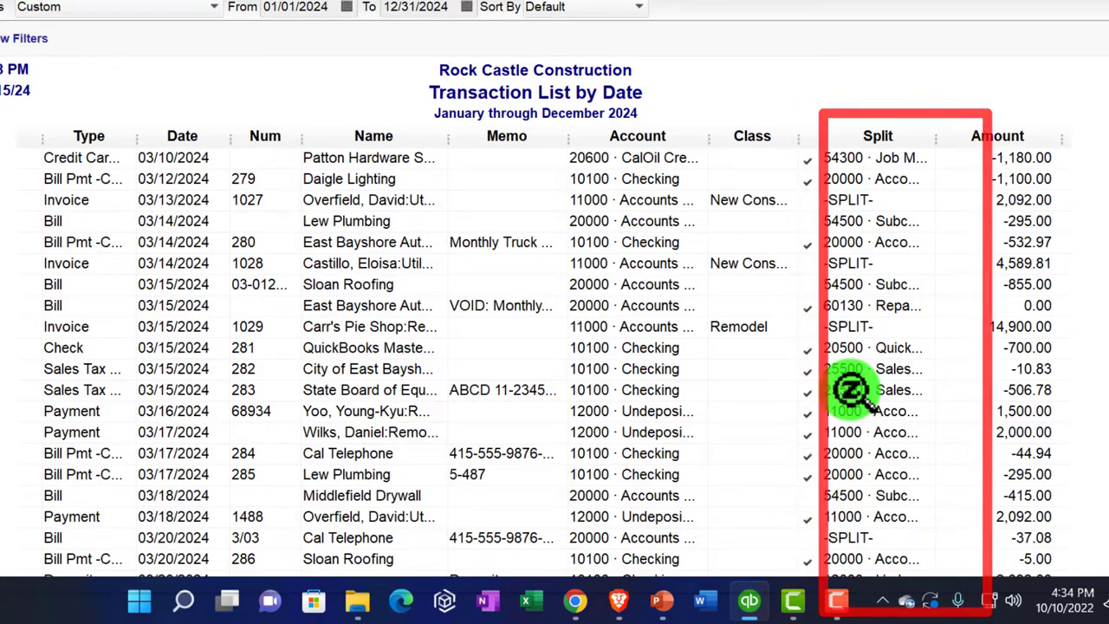
scroll(851, 392, "up", 20)
scroll(850, 392, "up", 6)
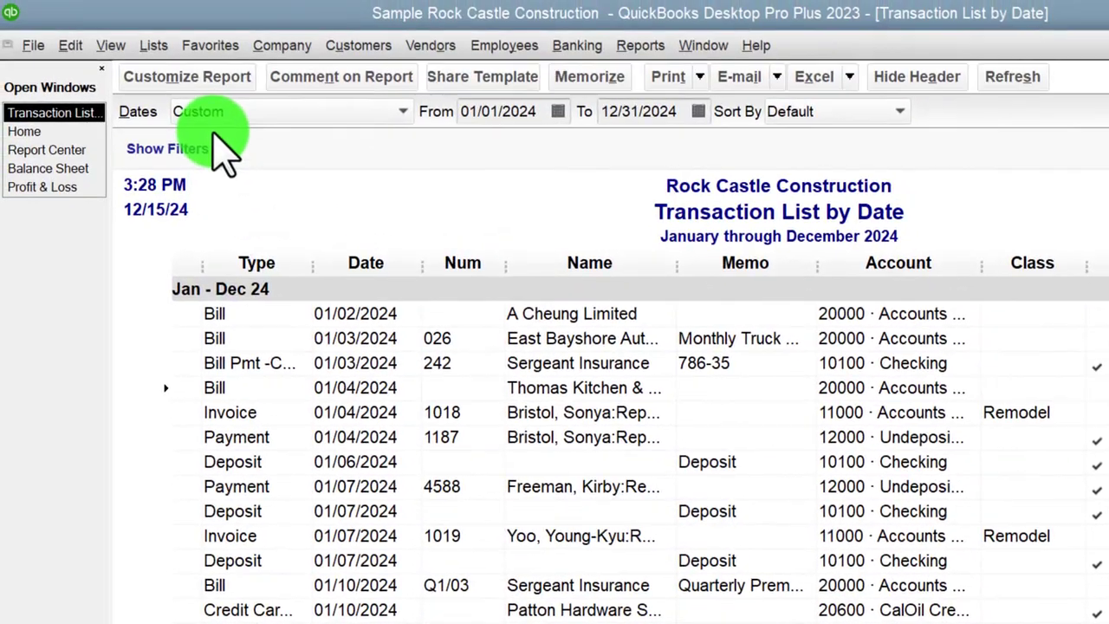
Filter the Transaction List by Date report to the Bill and Bill Payment transaction types and review the filtered entries
left_click(204, 84)
left_click_drag(260, 35, 710, 178)
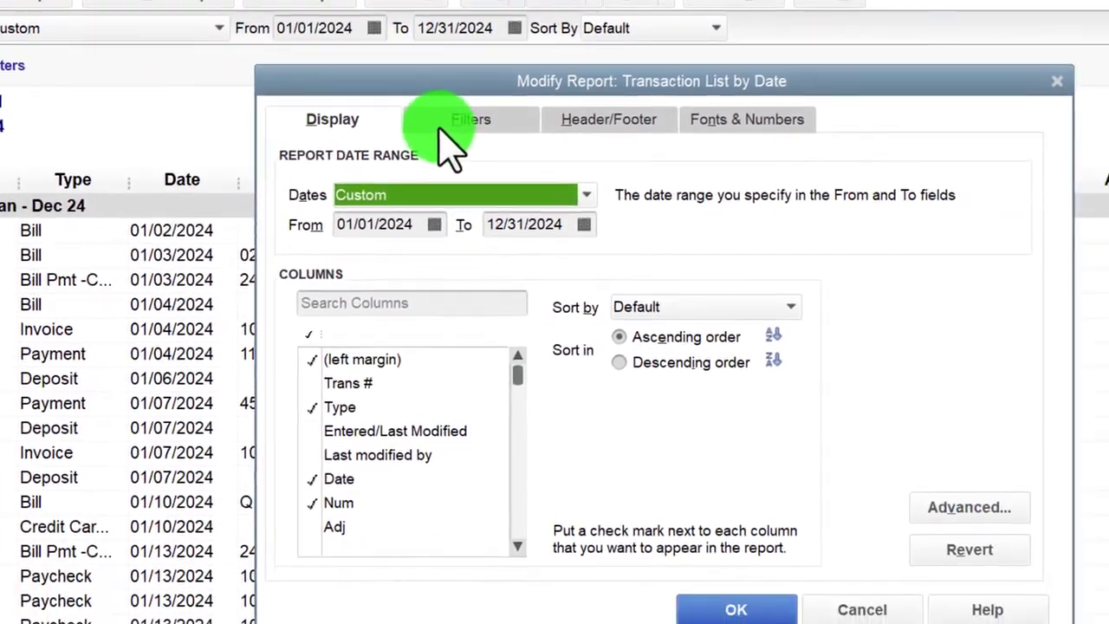
left_click(652, 202)
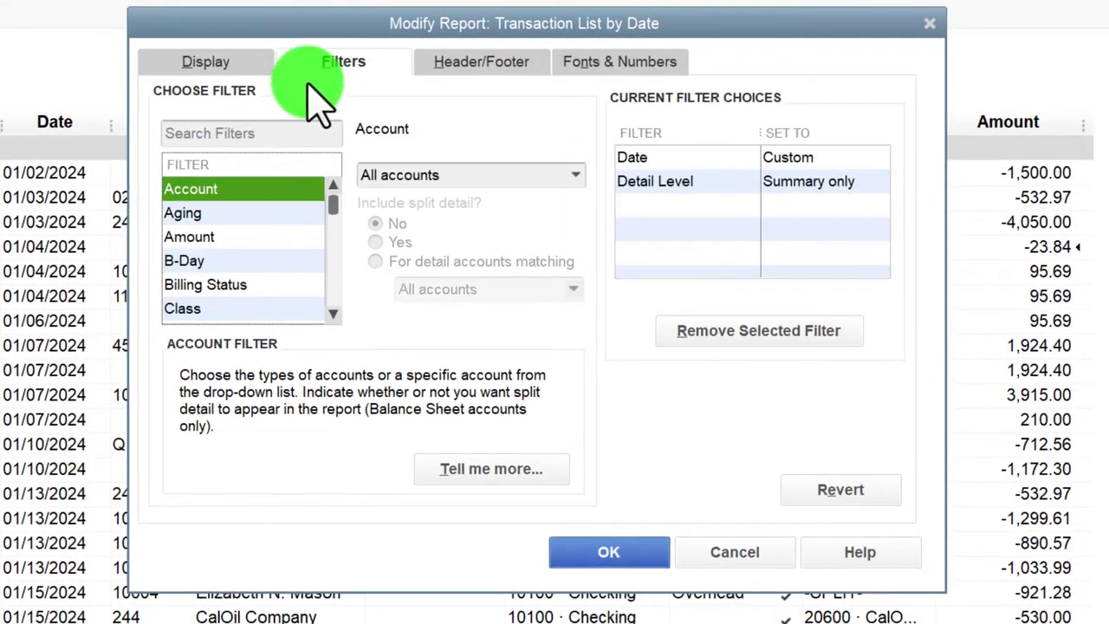
left_click_drag(334, 205, 334, 334)
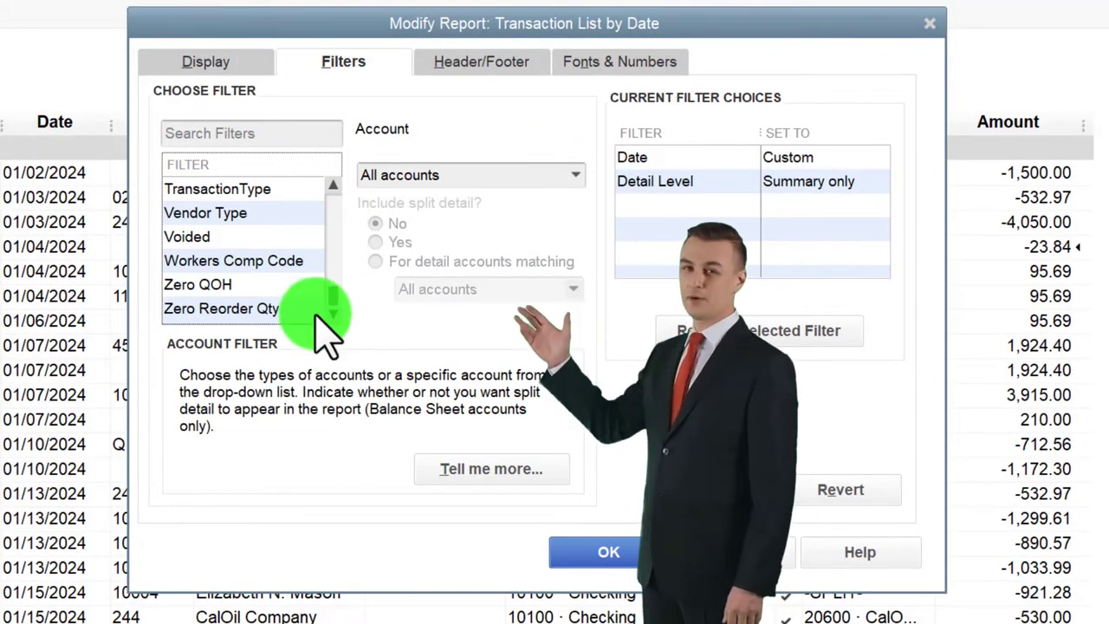
left_click(187, 188)
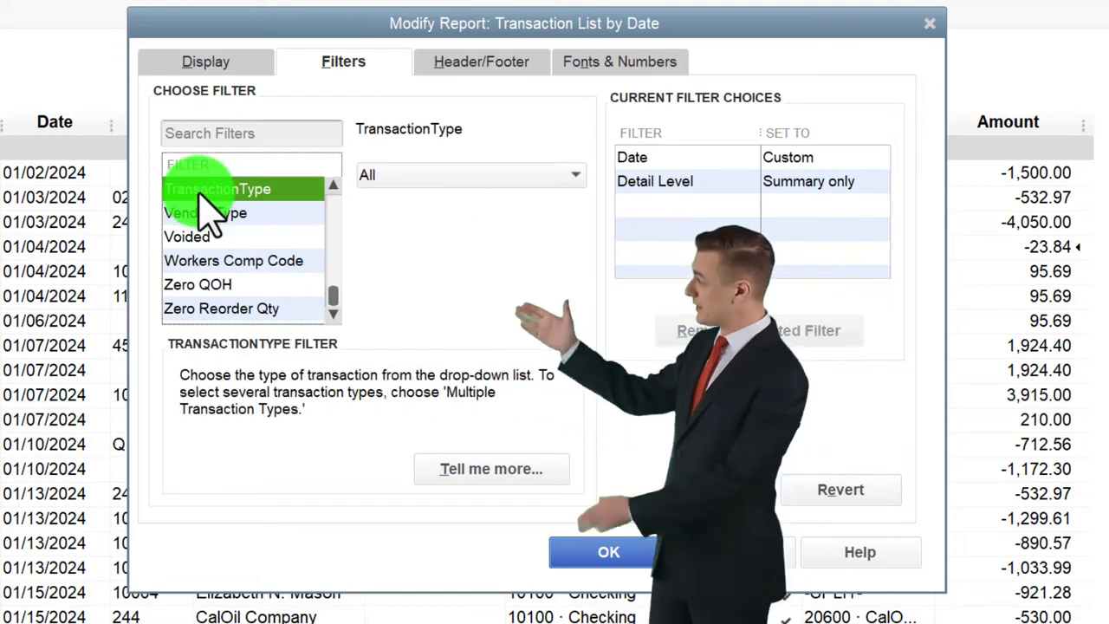
left_click(412, 176)
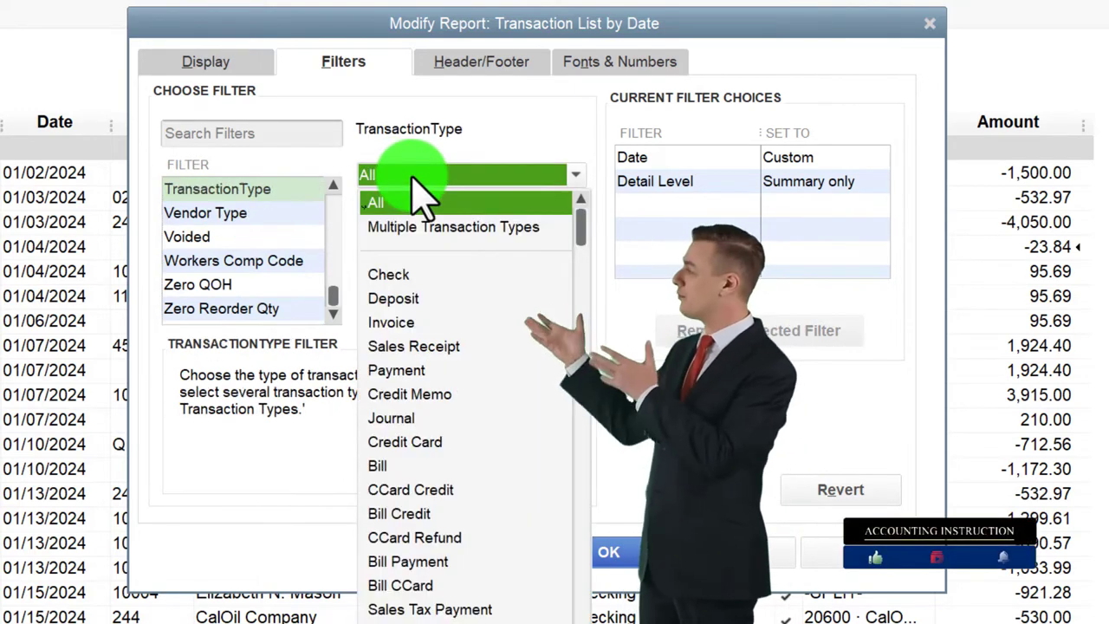
left_click(410, 228)
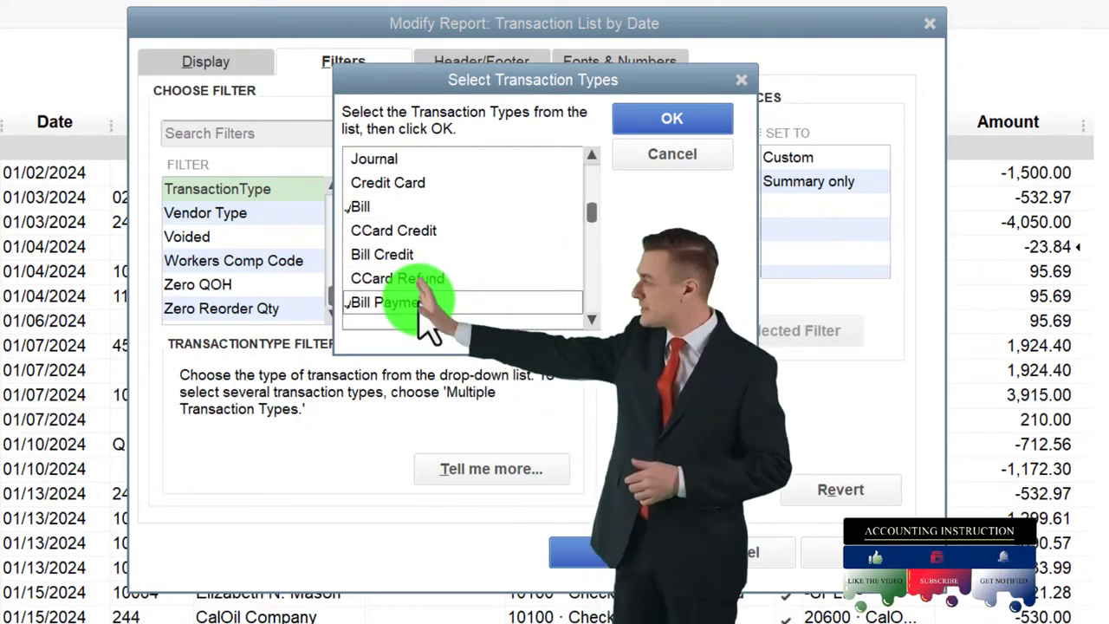
left_click(658, 130)
left_click(608, 552)
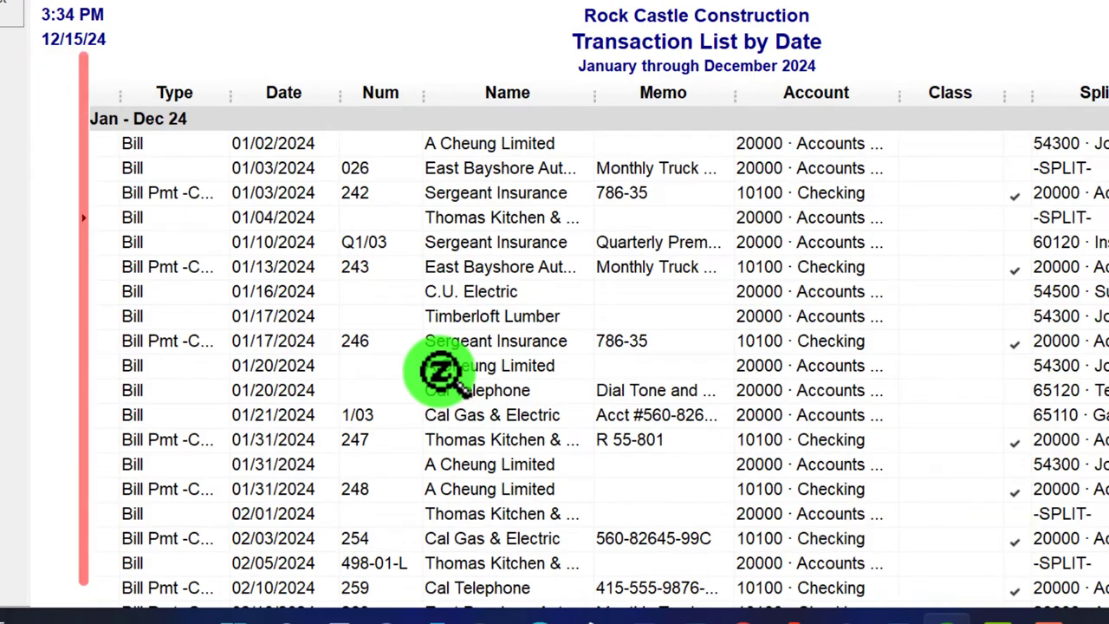
scroll(442, 373, "down", 20)
scroll(442, 372, "down", 7)
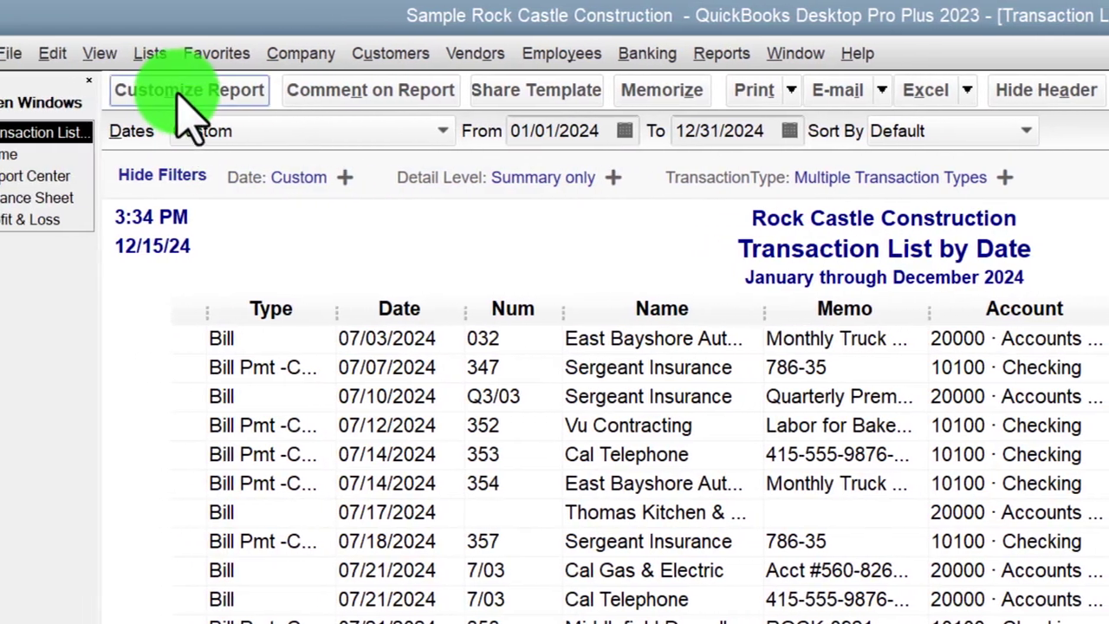
Revert the report's customization settings to their defaults, clearing the filter on transaction types
left_click(90, 89)
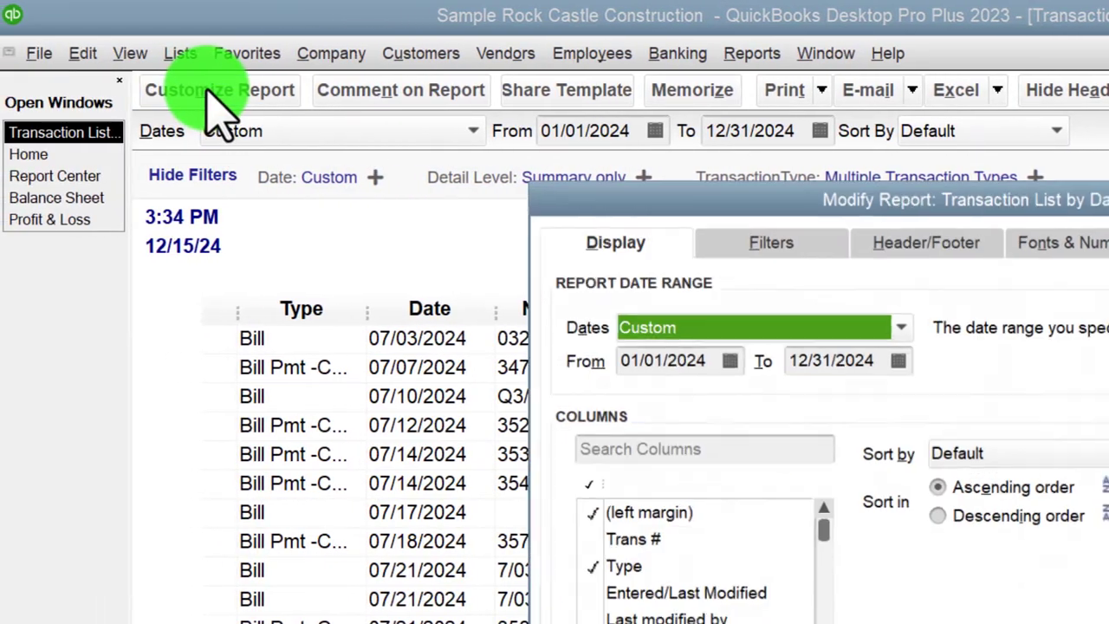
left_click(746, 233)
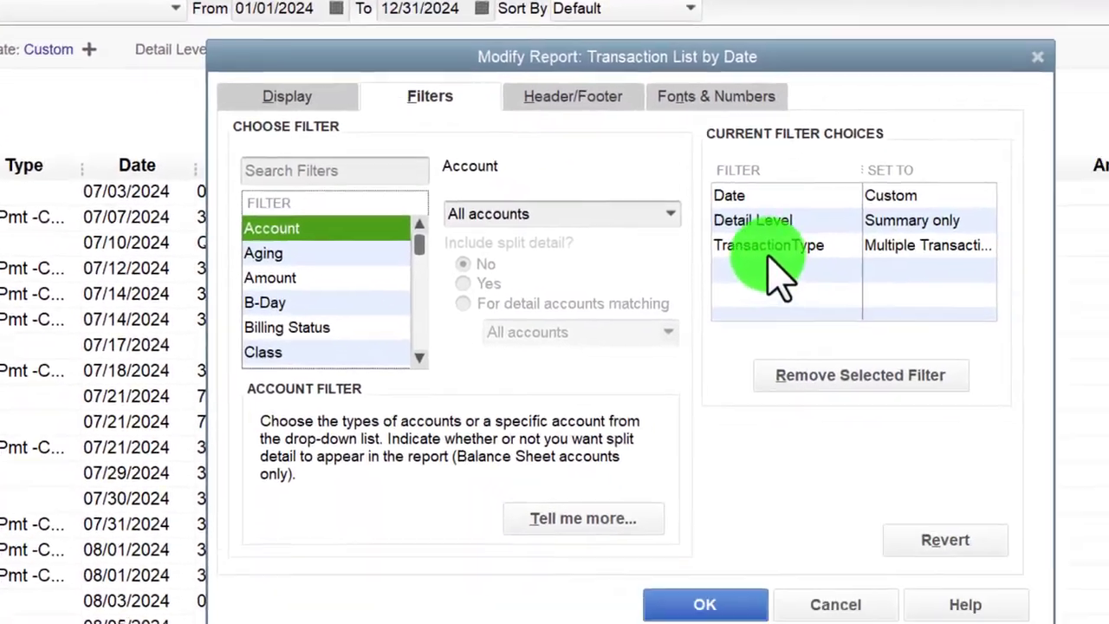
left_click(663, 217)
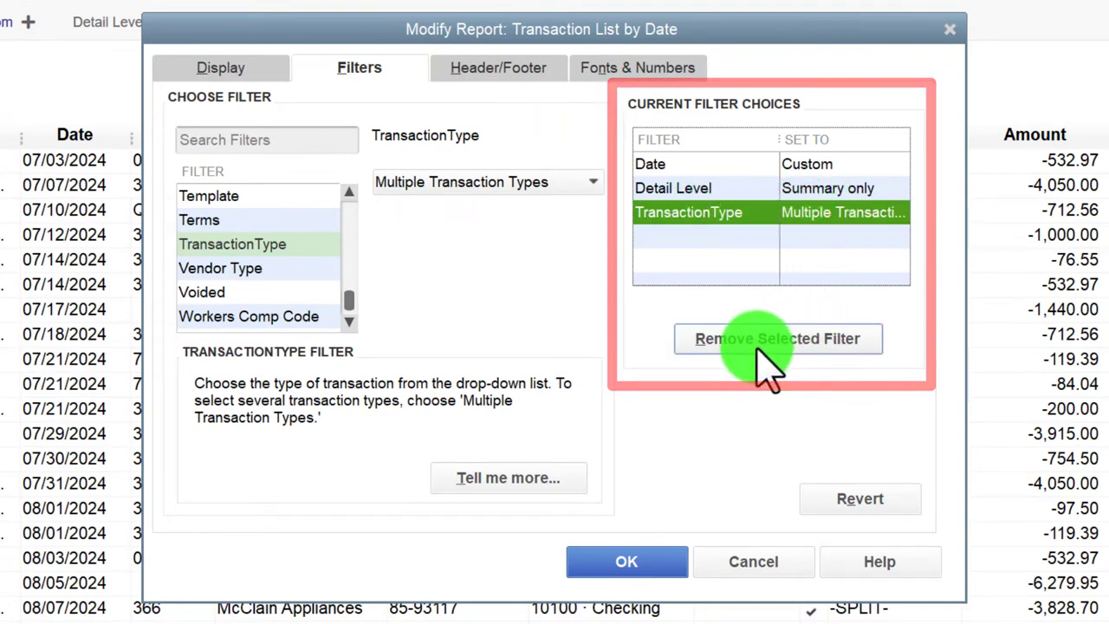
left_click(844, 511)
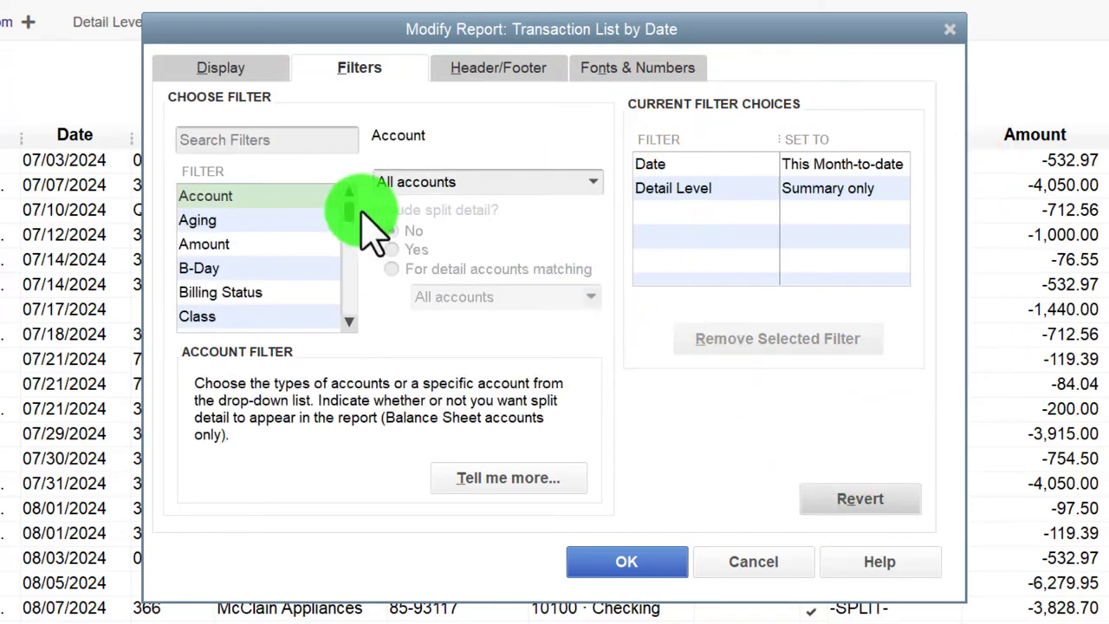
Filter the report to the Invoice and Sales Receipt transaction types, and return to the Home page
left_click_drag(348, 208, 349, 351)
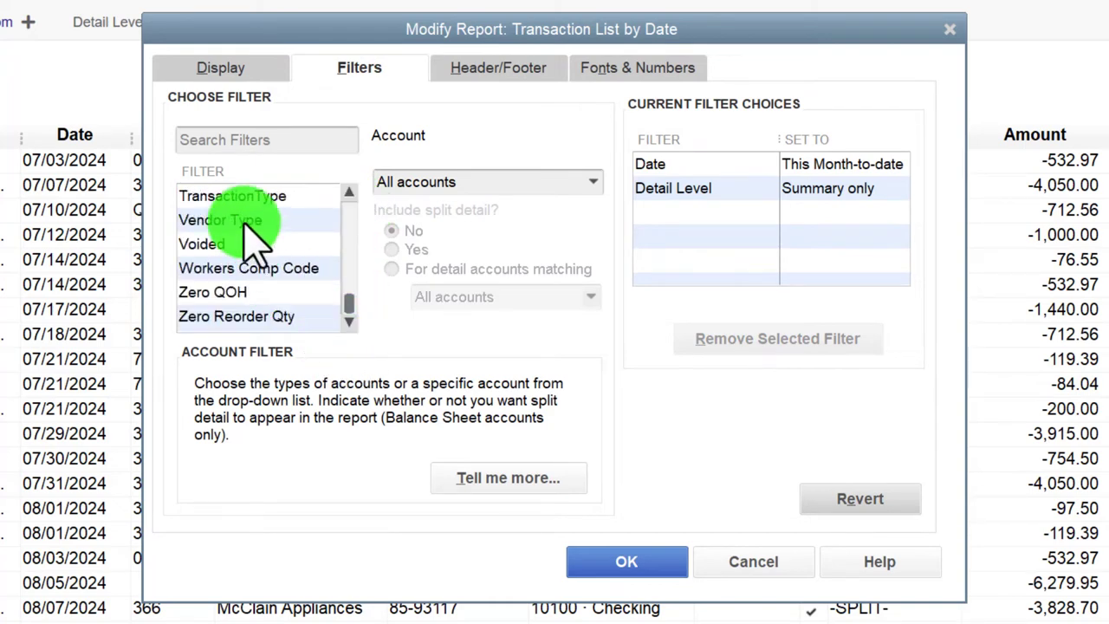
left_click(234, 197)
left_click(499, 184)
left_click(459, 234)
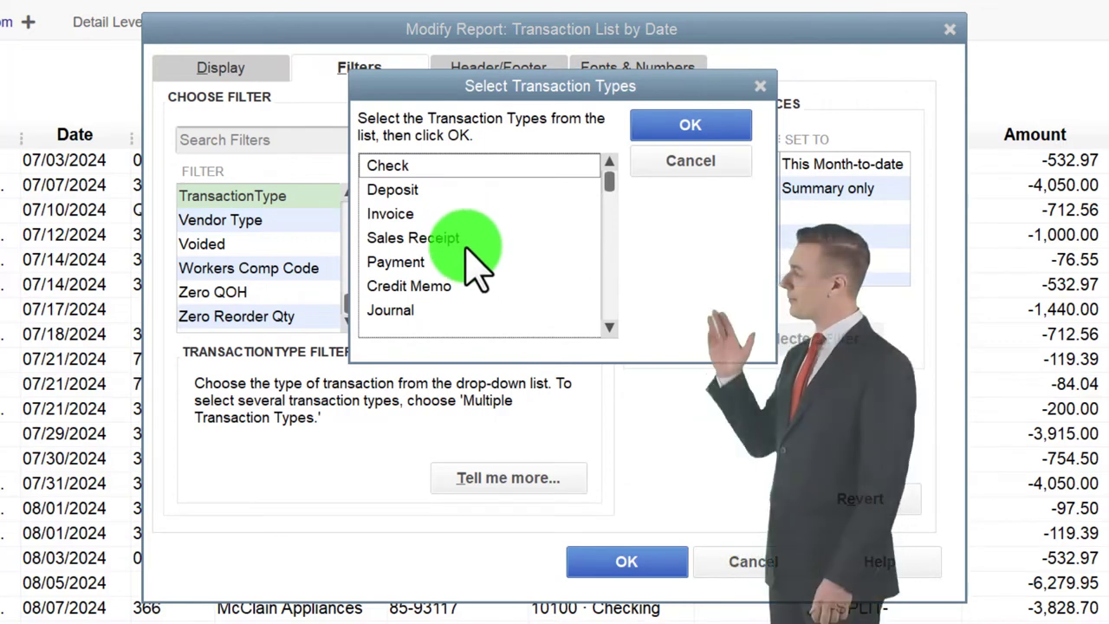
left_click(433, 217)
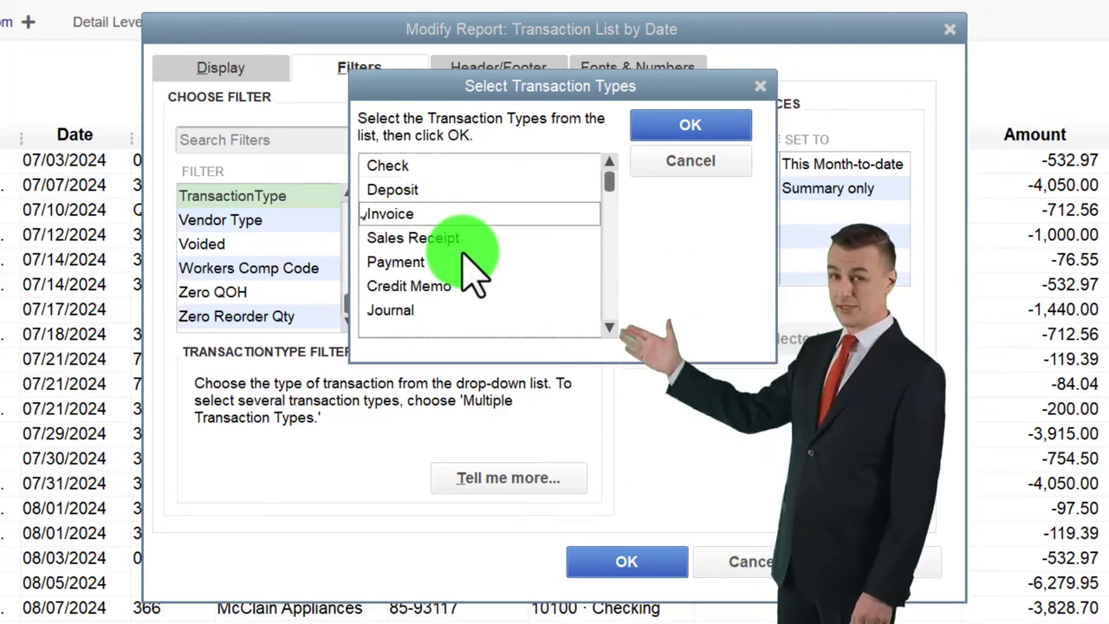
left_click(460, 243)
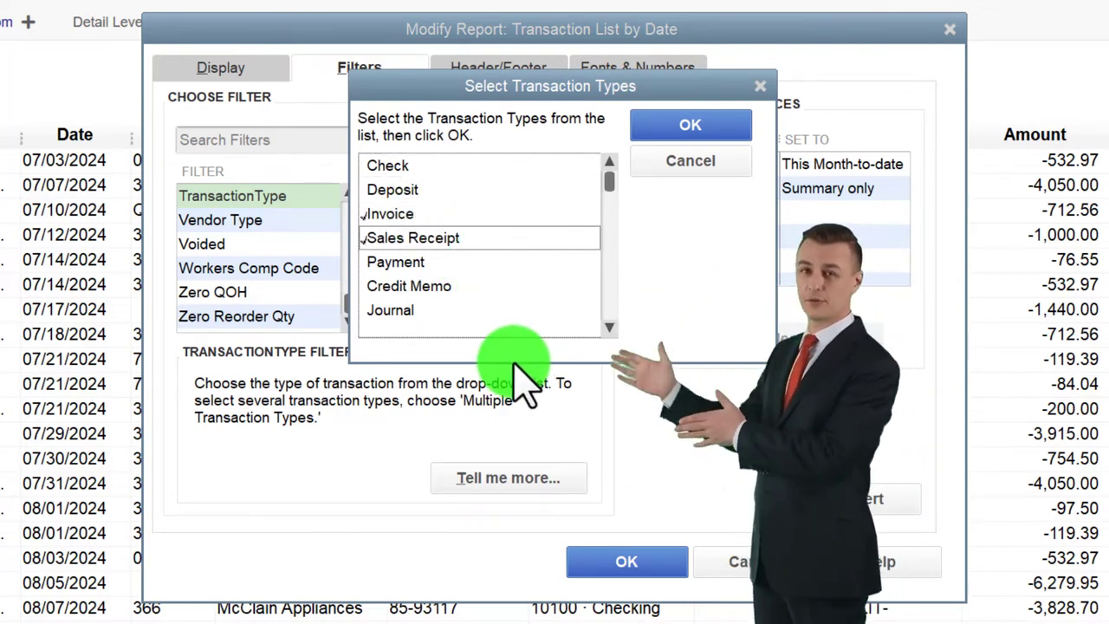
left_click(671, 129)
left_click(659, 564)
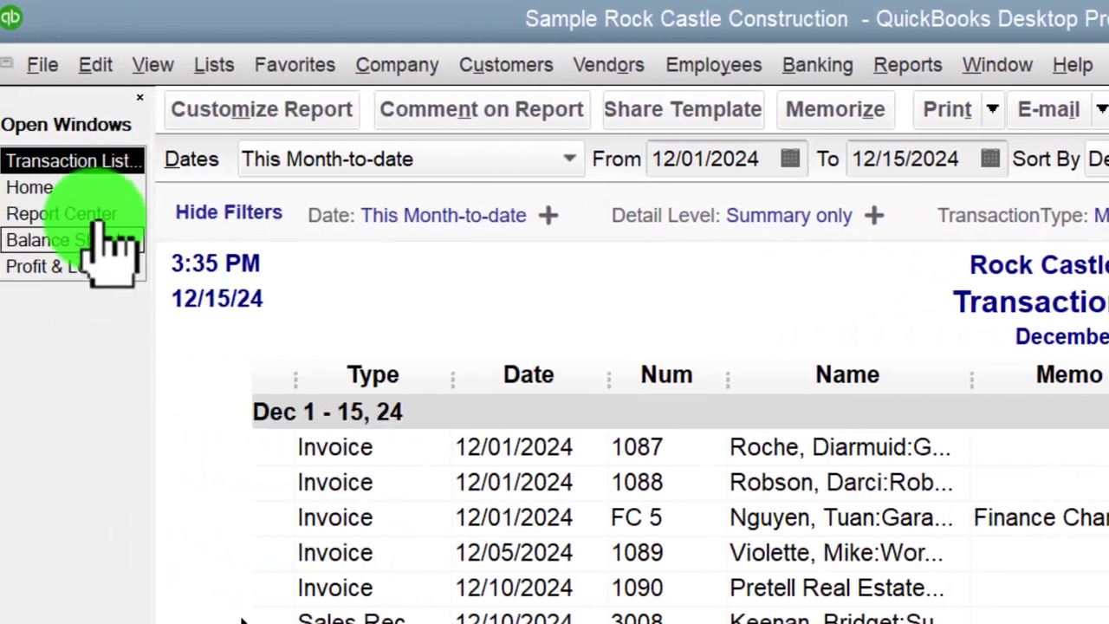
left_click(60, 187)
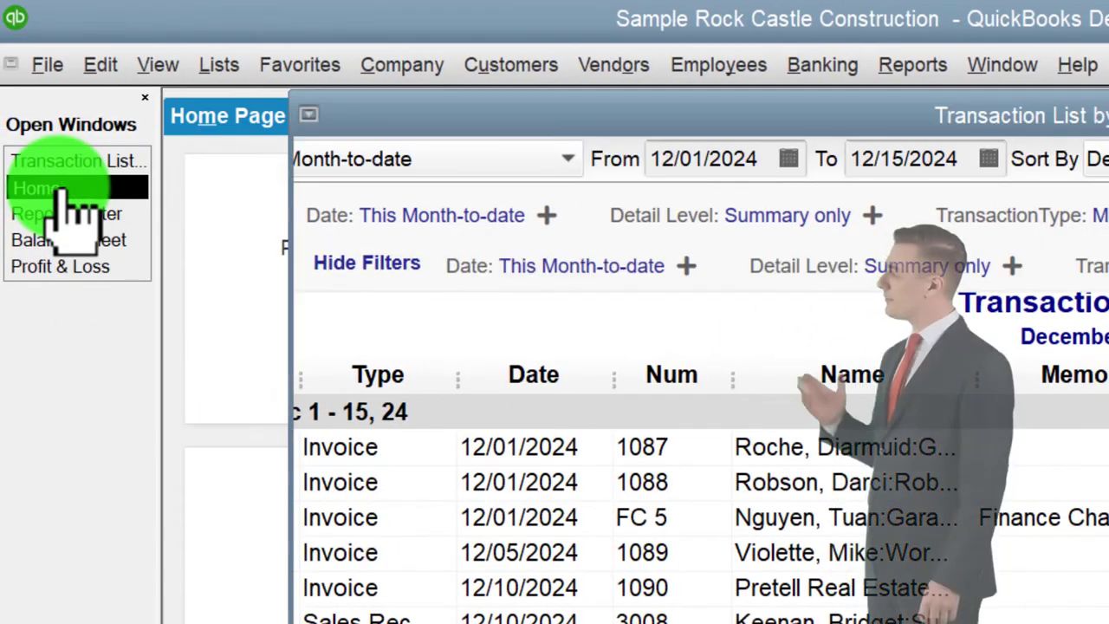